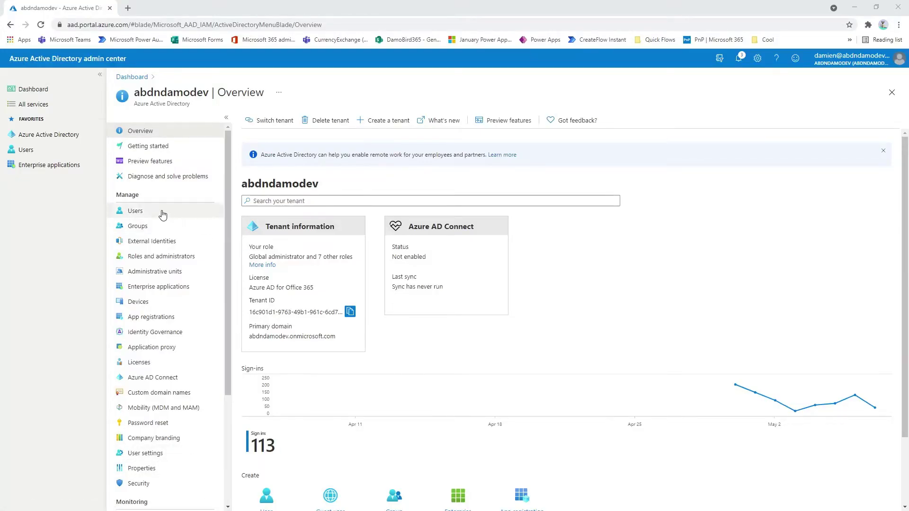
Step: Open the tenant's All users list from the Overview's Manage section
click(144, 215)
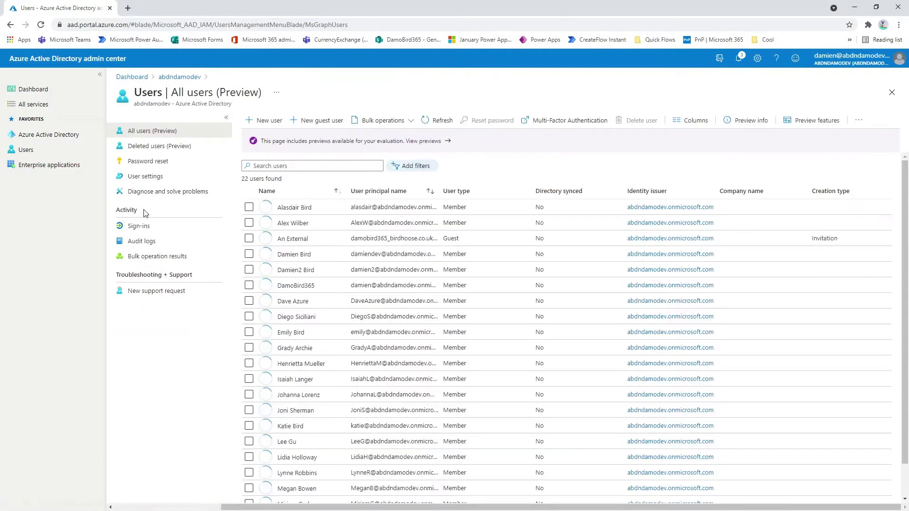
Step: Start a new guest invitation named 'New External User' with the guest's e-mail address
click(329, 122)
click(261, 294)
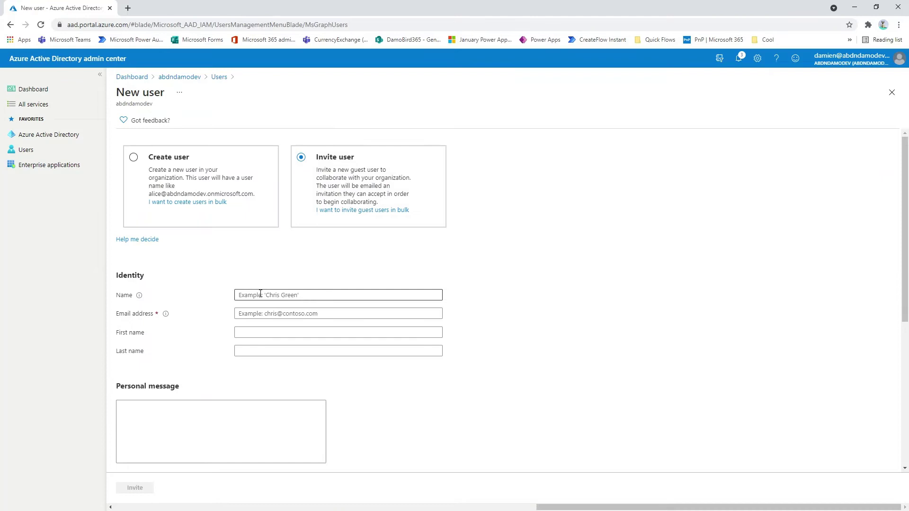
text(New Ex)
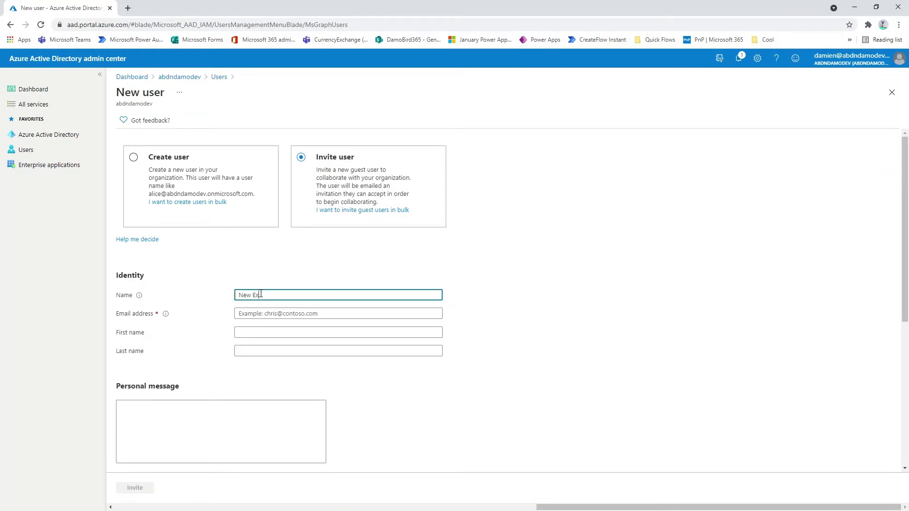
text(ternal User)
key(Tab)
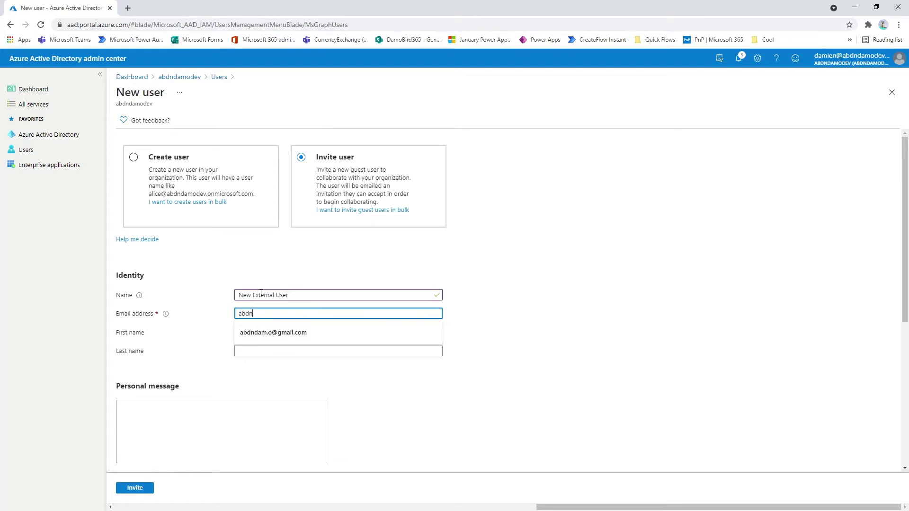
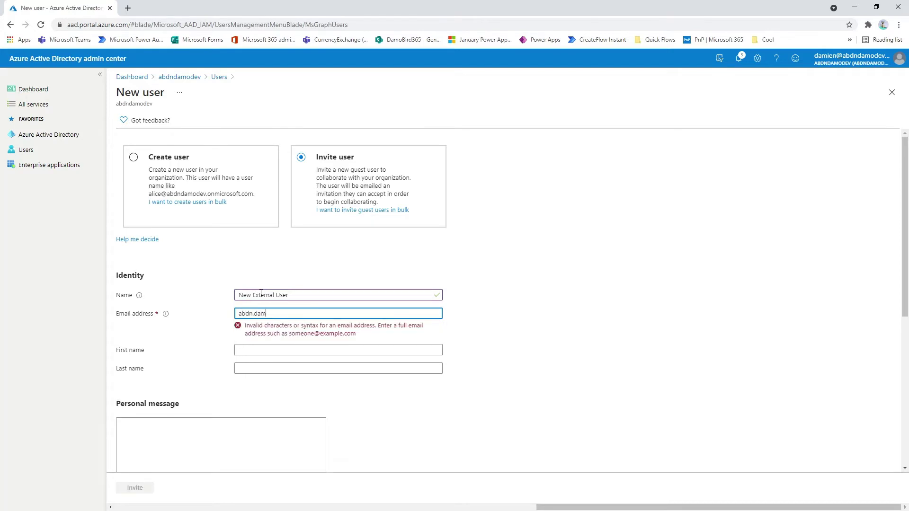
Step: Set first name Test, last name External and personal message 'Welcome to Our Tenant'
key(Tab)
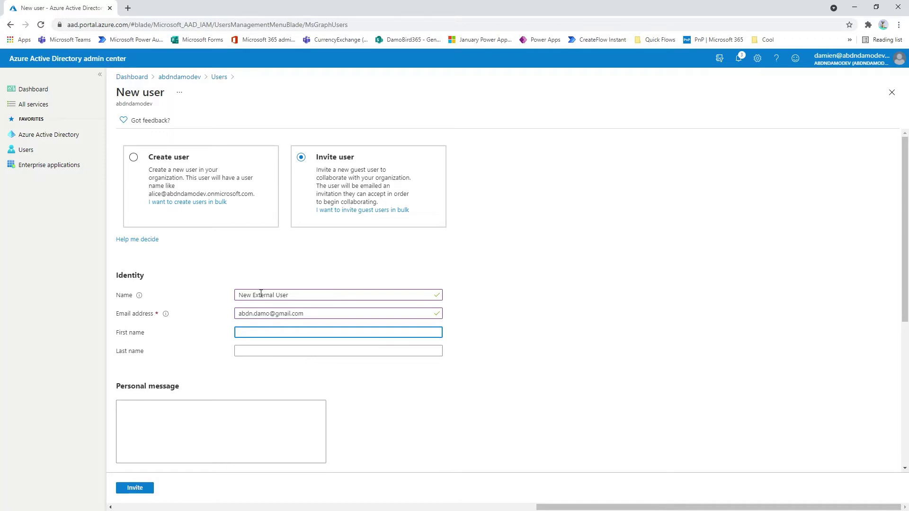
text(Test)
key(Tab)
text(E)
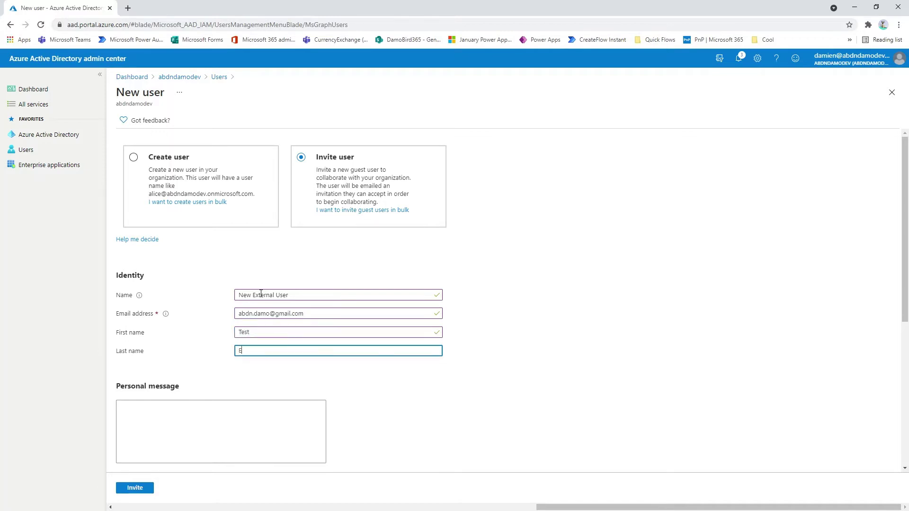
text(xternal)
key(Tab)
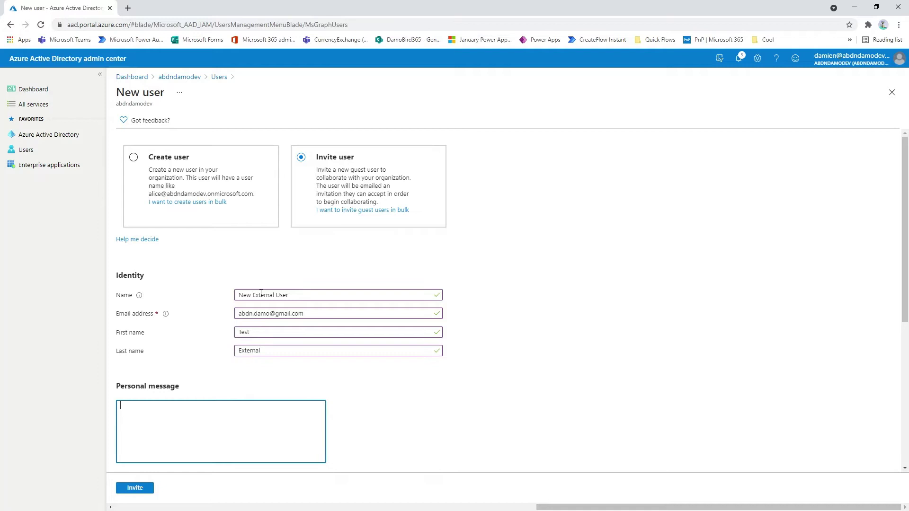
text(Welcome to Our Tenant)
scroll(261, 296, down, 5)
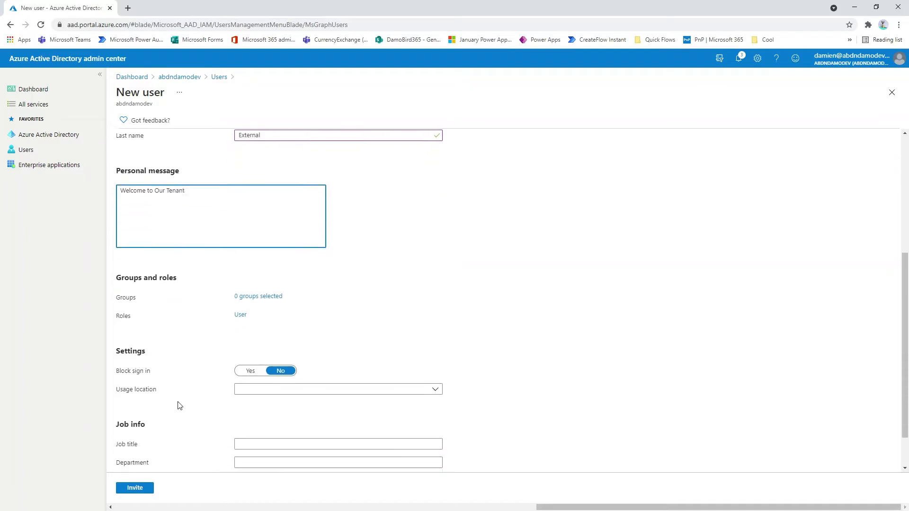
Step: Add the guest to the 23My Sample Team group and send the invitation
click(265, 276)
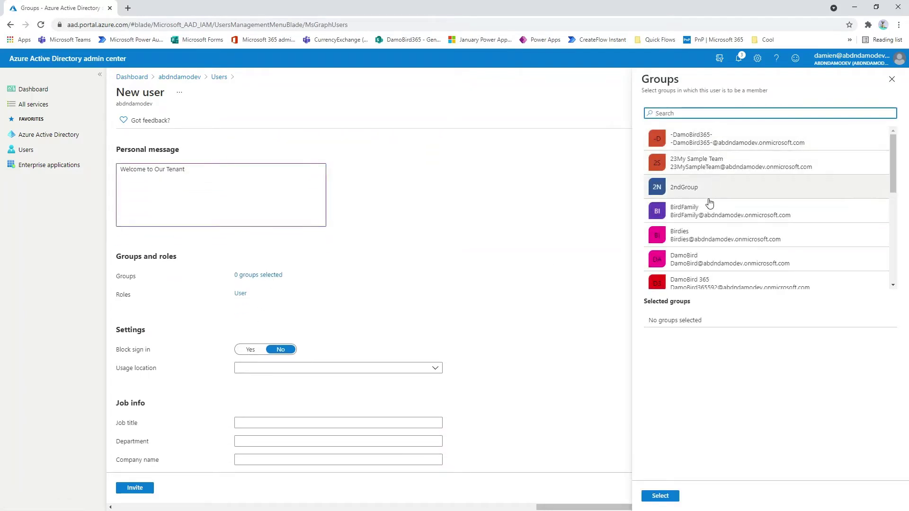
click(706, 166)
click(660, 496)
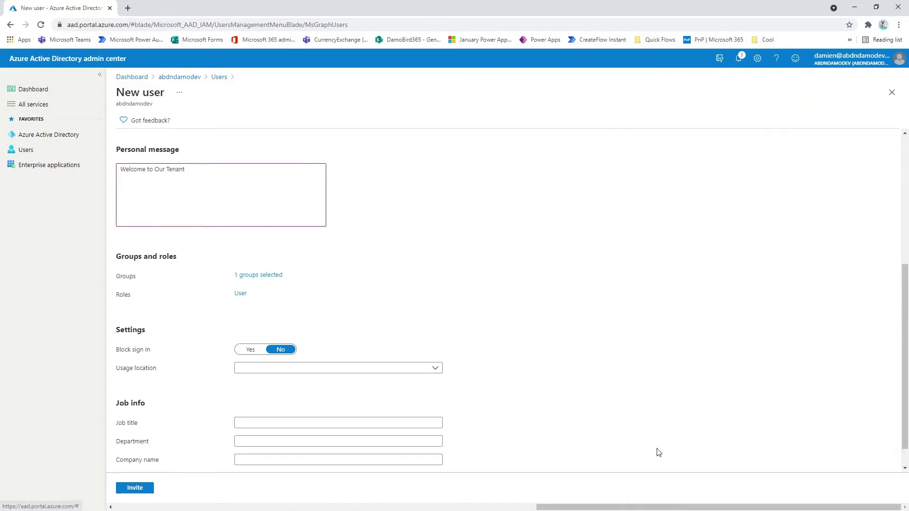
scroll(272, 321, down, 1)
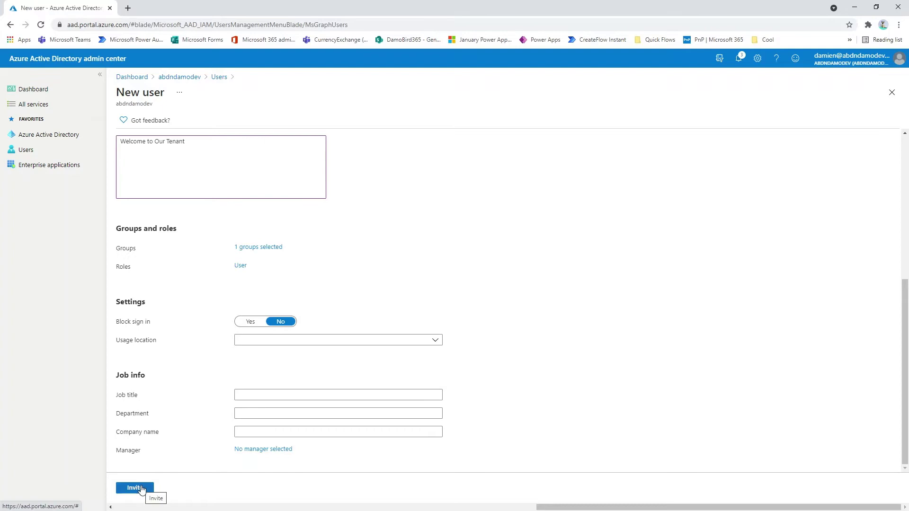
click(141, 489)
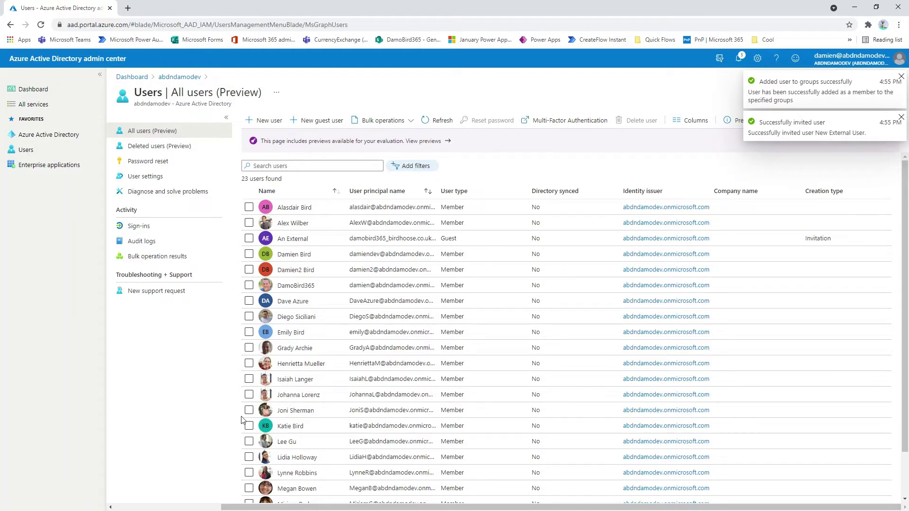
scroll(250, 418, down, 2)
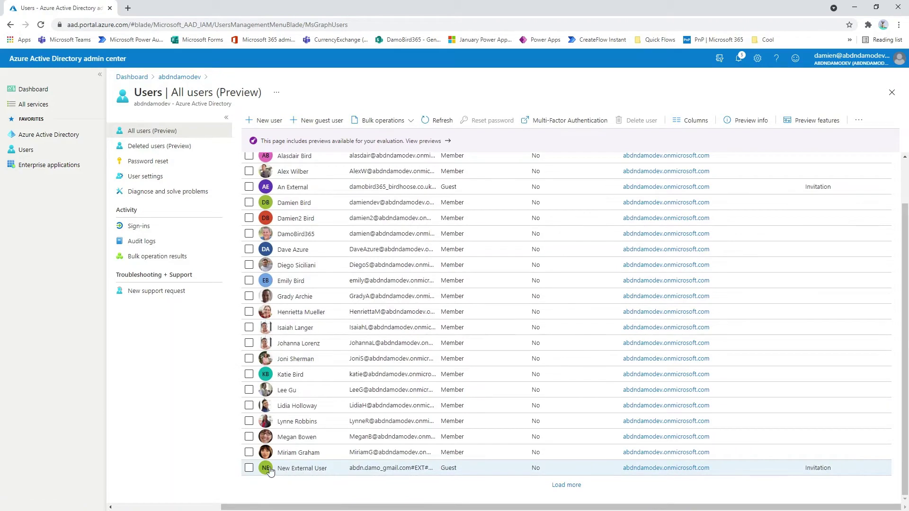
Step: Resend New External User's pending invitation from their profile
click(302, 468)
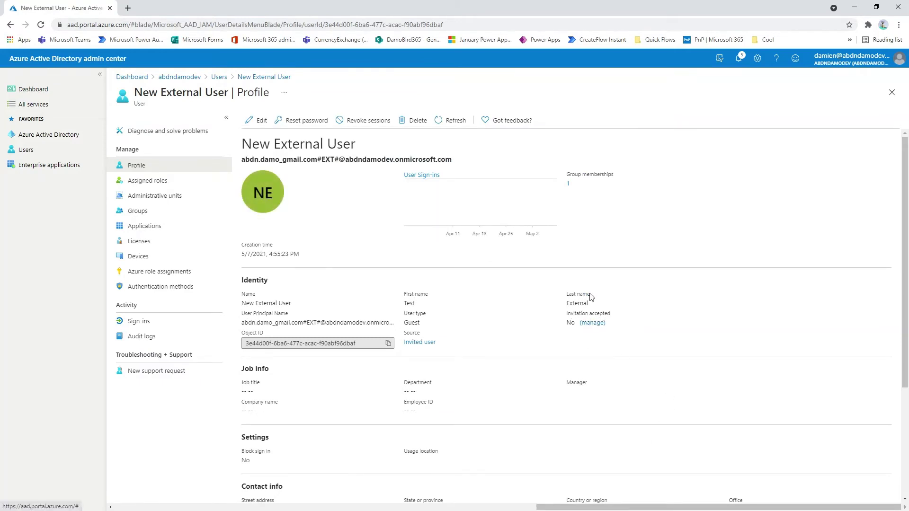
click(592, 324)
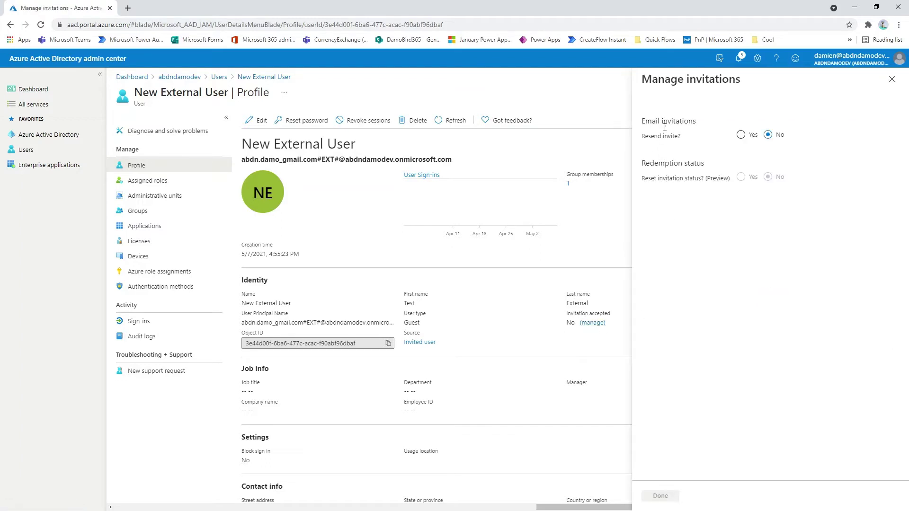
click(741, 136)
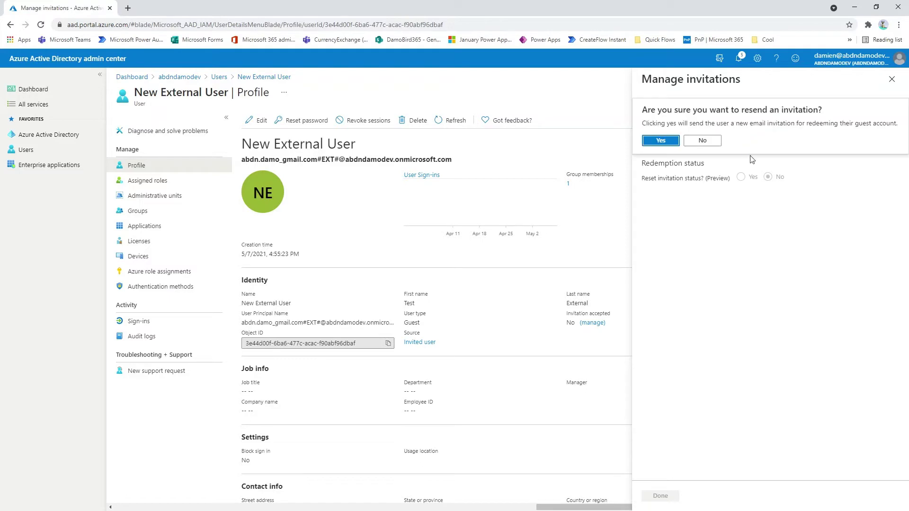
click(659, 141)
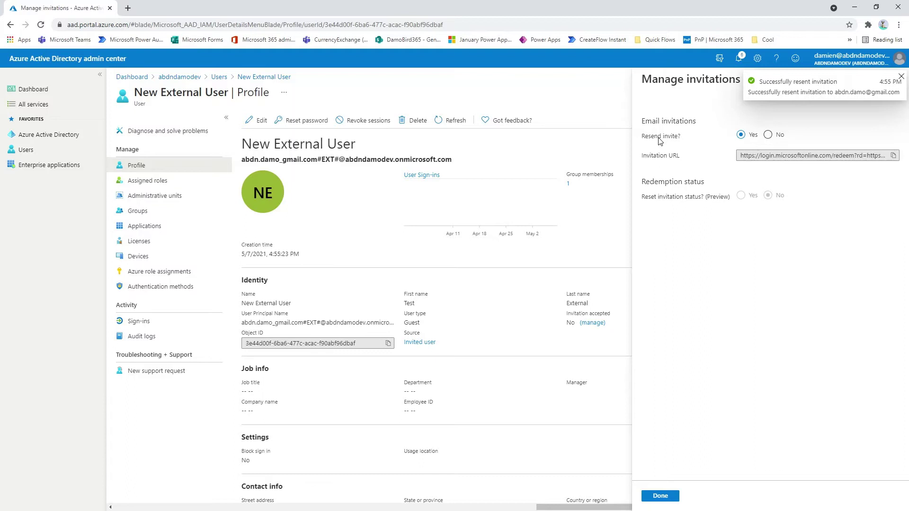
Step: Open the members list of 23My Sample Team under Azure Active Directory Groups
click(660, 496)
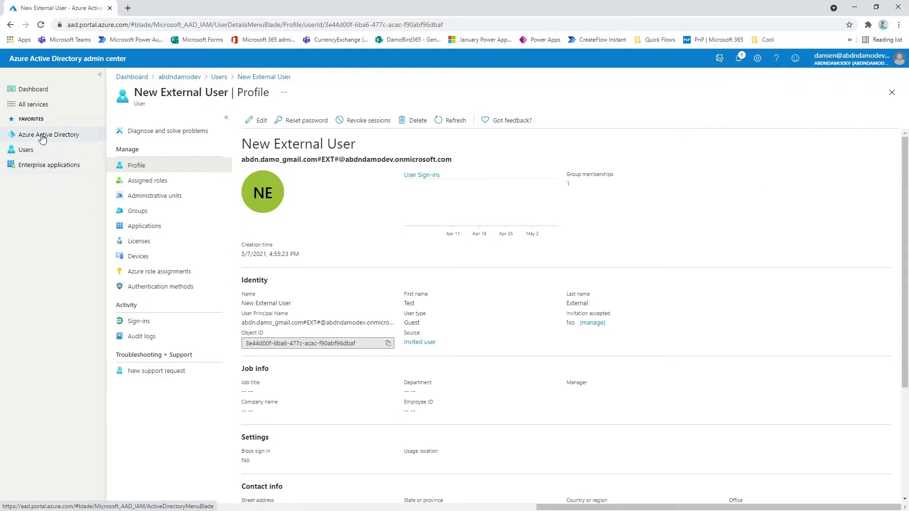
click(42, 136)
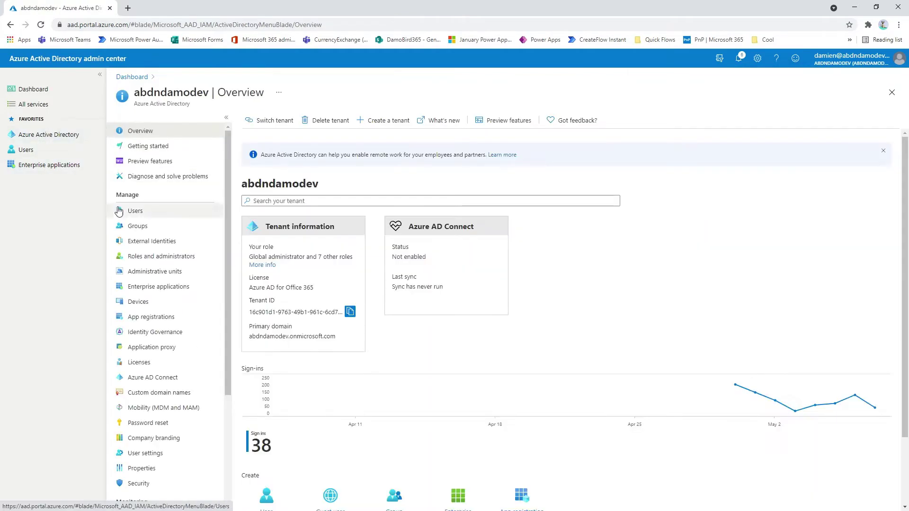
click(144, 231)
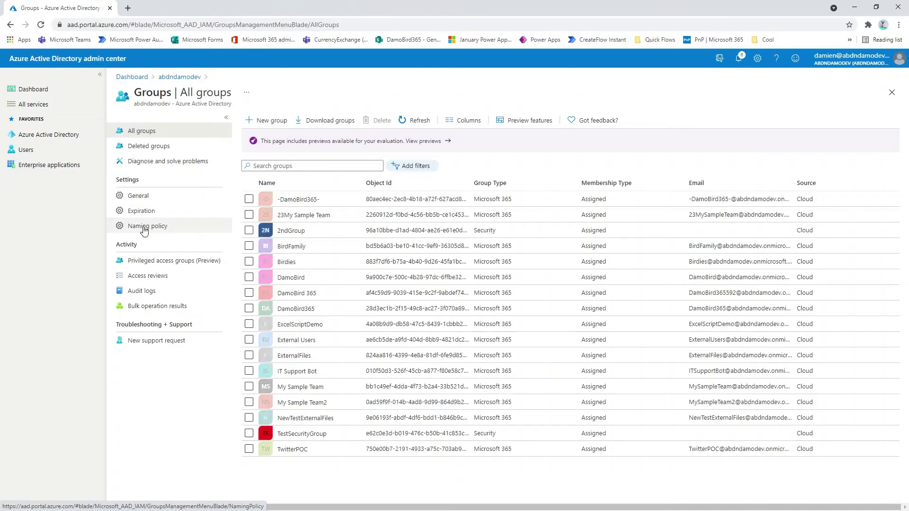
click(298, 217)
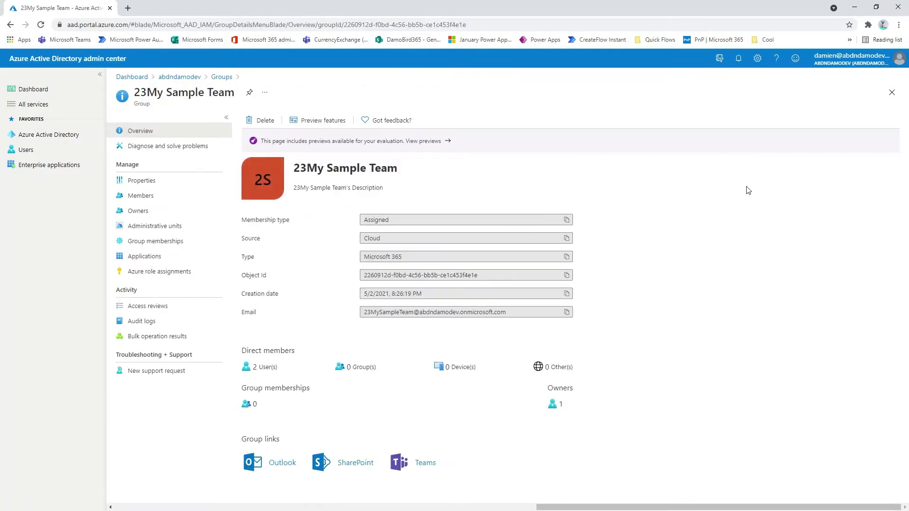
click(137, 195)
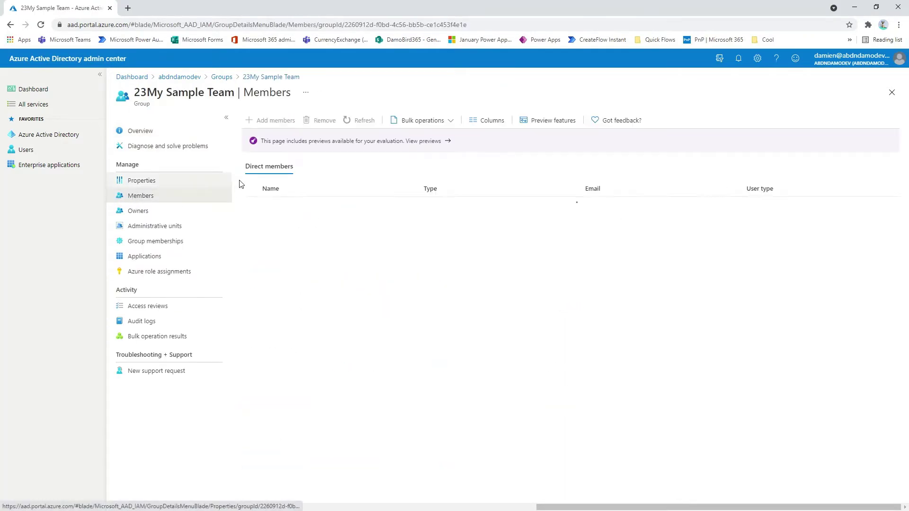
Step: Invite a Gmail guest with message 'Please accept this invite to the group' and add them to the team
click(278, 121)
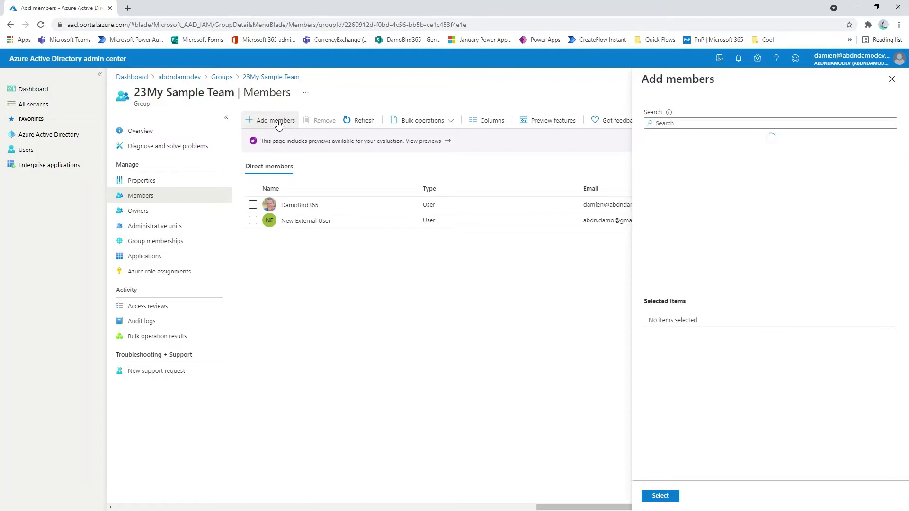
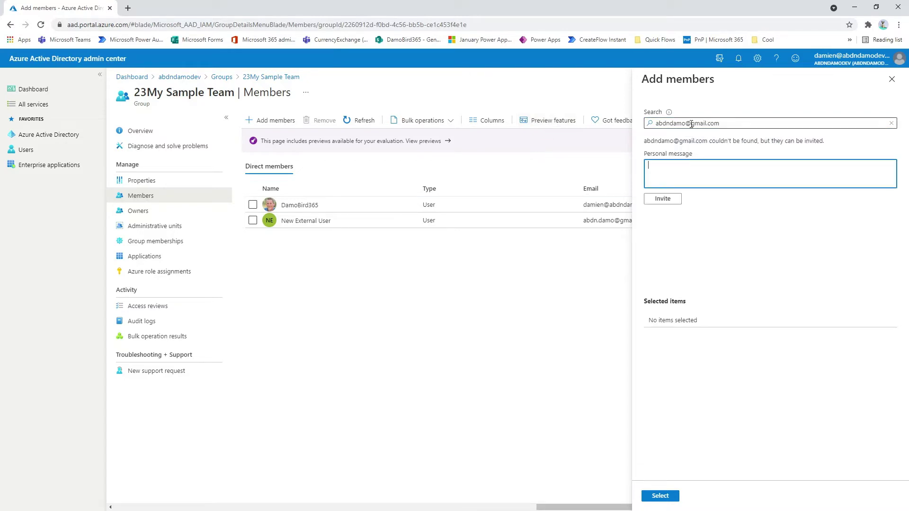
text(Please accept this invite to the group)
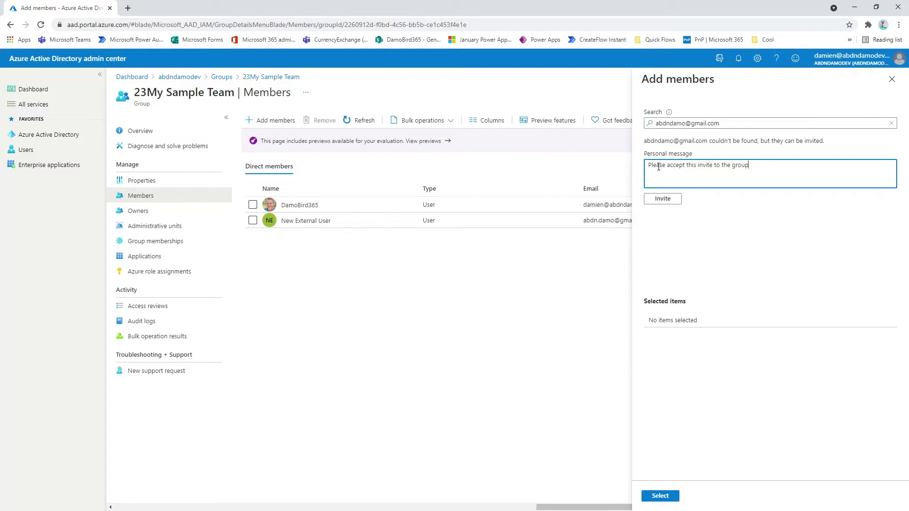
click(678, 199)
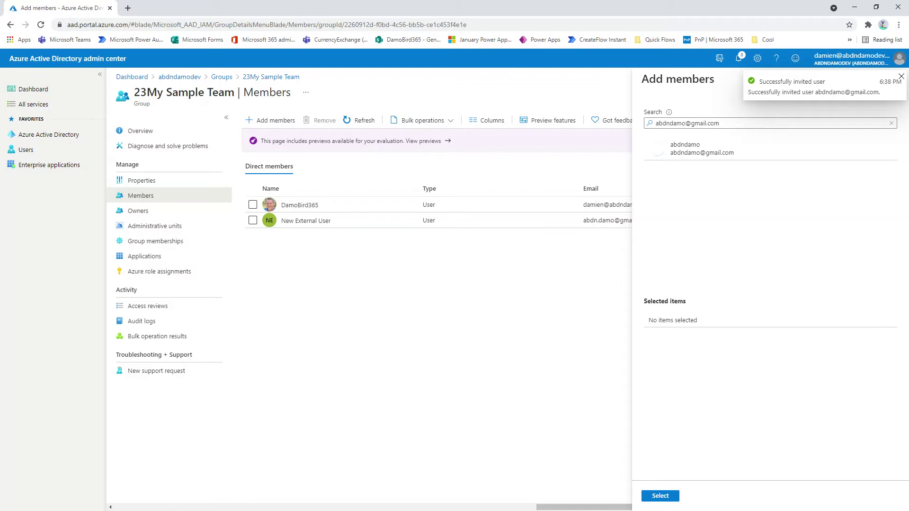
click(694, 152)
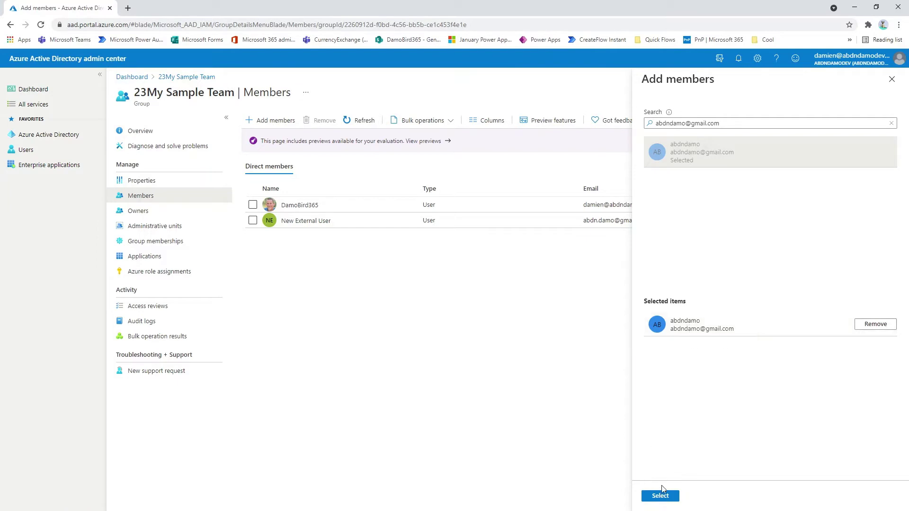
click(663, 496)
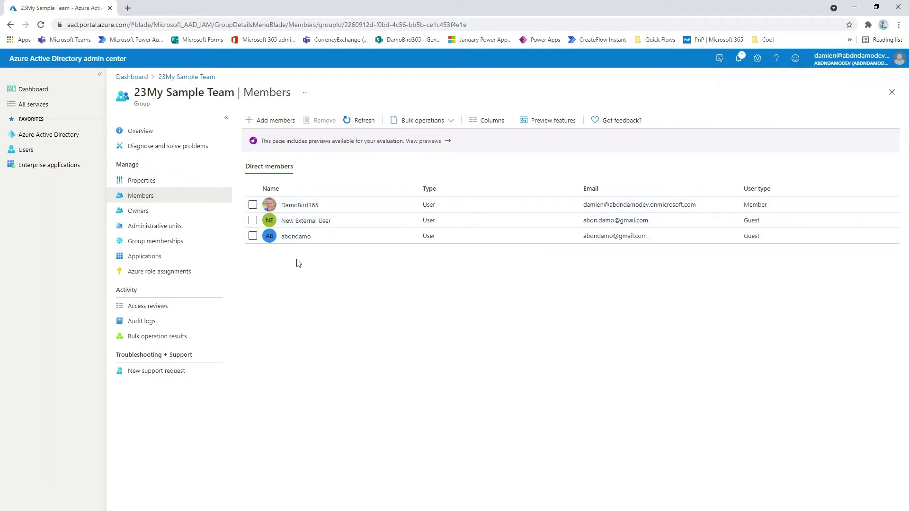
Step: Edit the Gmail guest's profile with a new display name, first name and last name
click(294, 236)
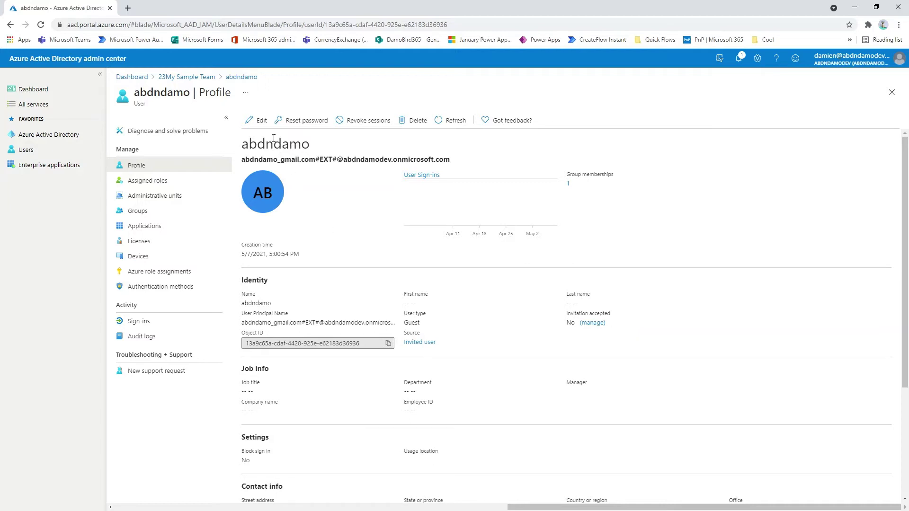
click(260, 120)
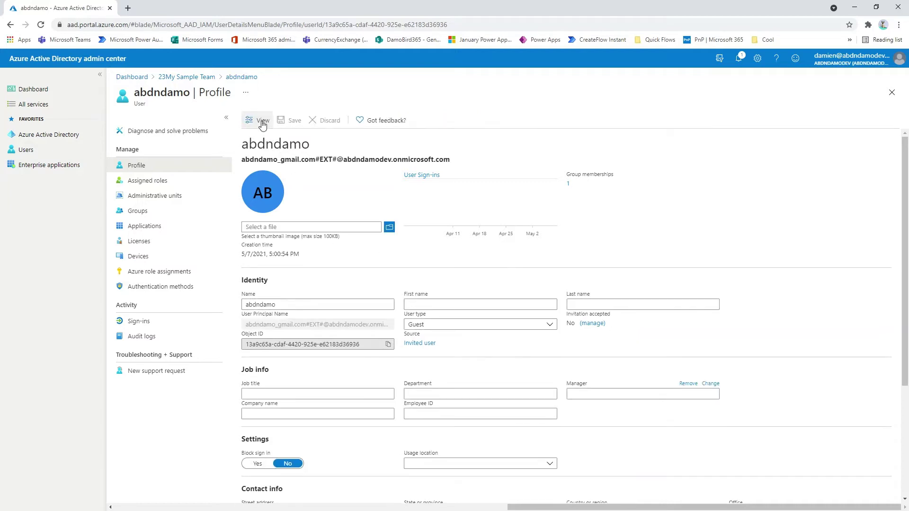
double_click(285, 304)
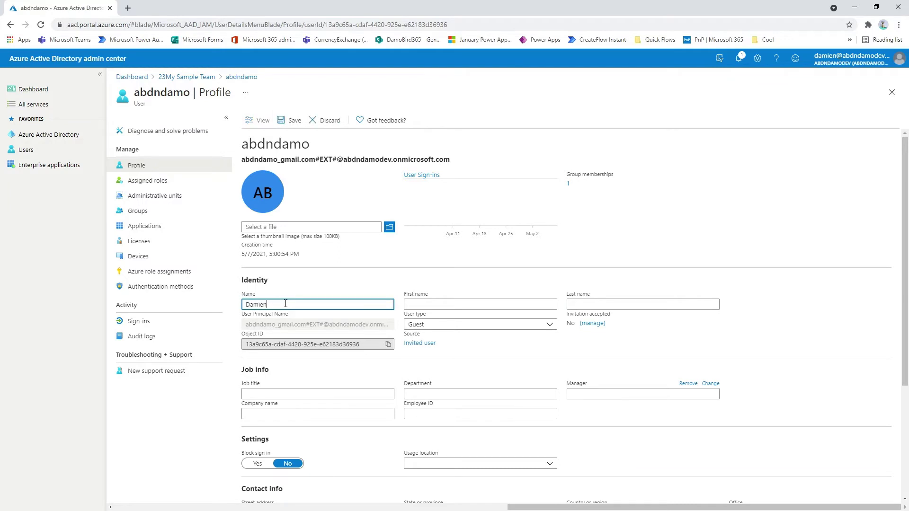
key(Tab)
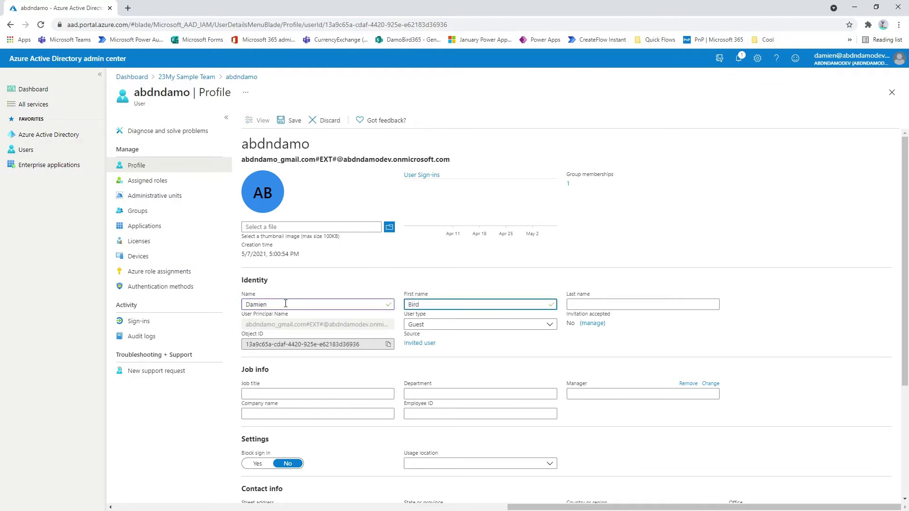
key(shift+Tab)
click(285, 304)
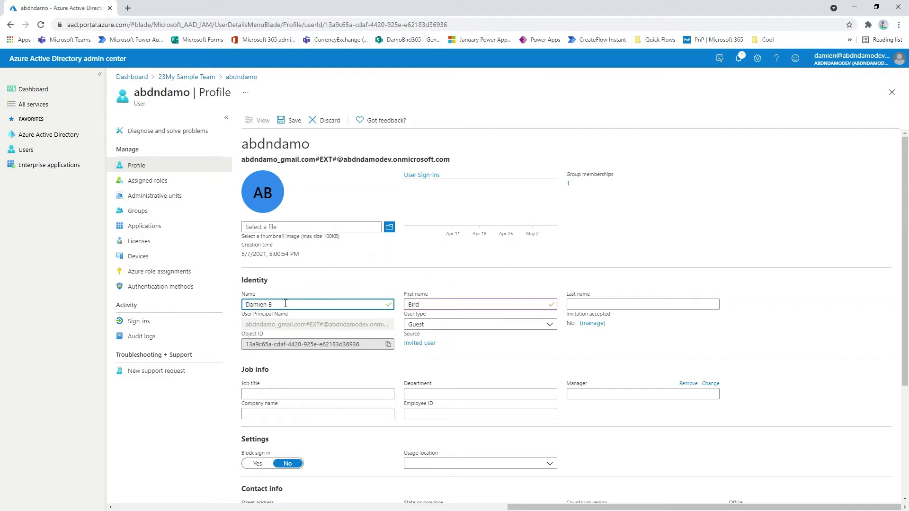
key(Tab)
key(Tab)
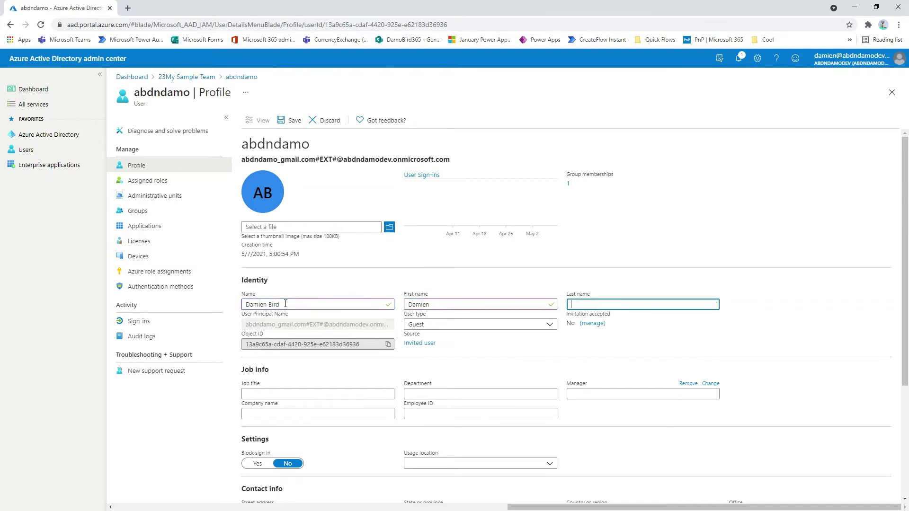
Step: Save the updated guest profile and show the guest's group memberships
scroll(289, 303, down, 3)
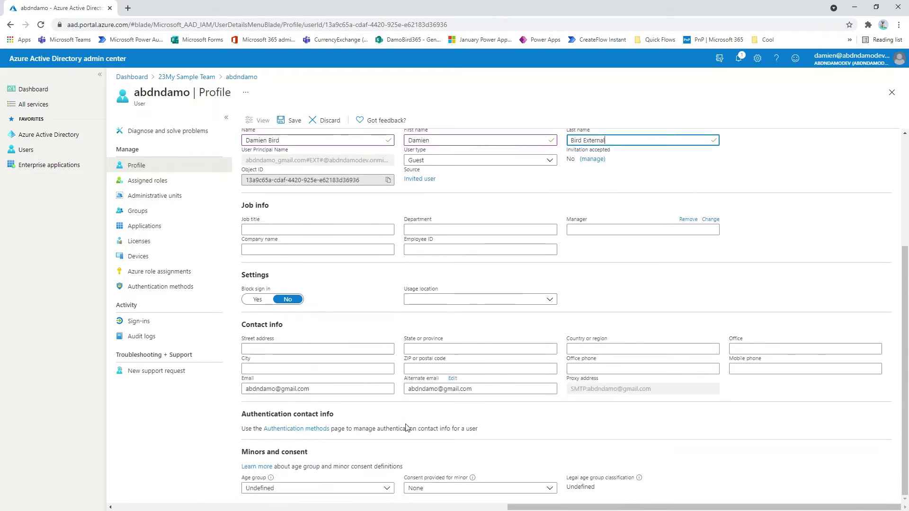
scroll(316, 145, up, 3)
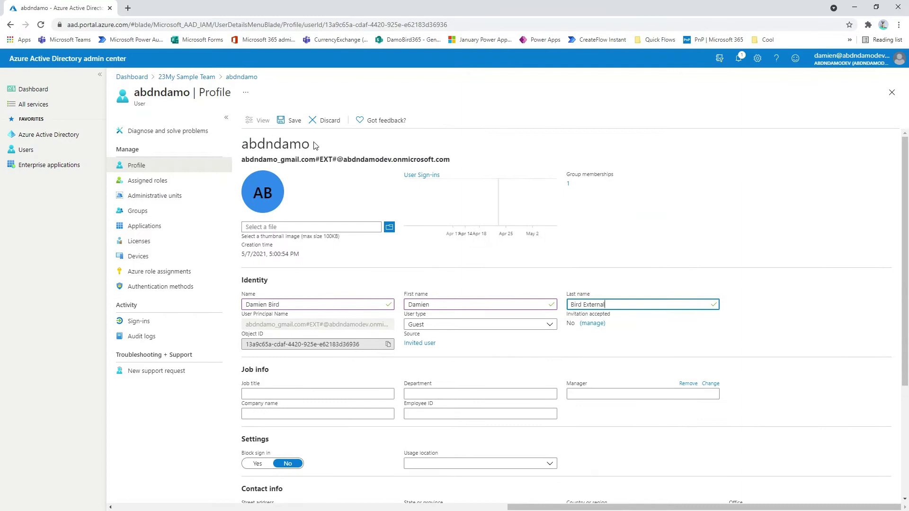
click(284, 122)
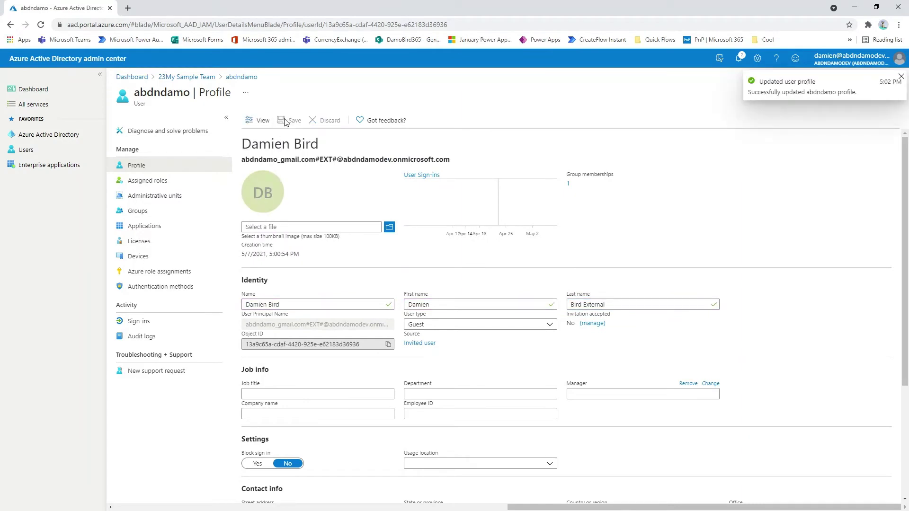
click(141, 210)
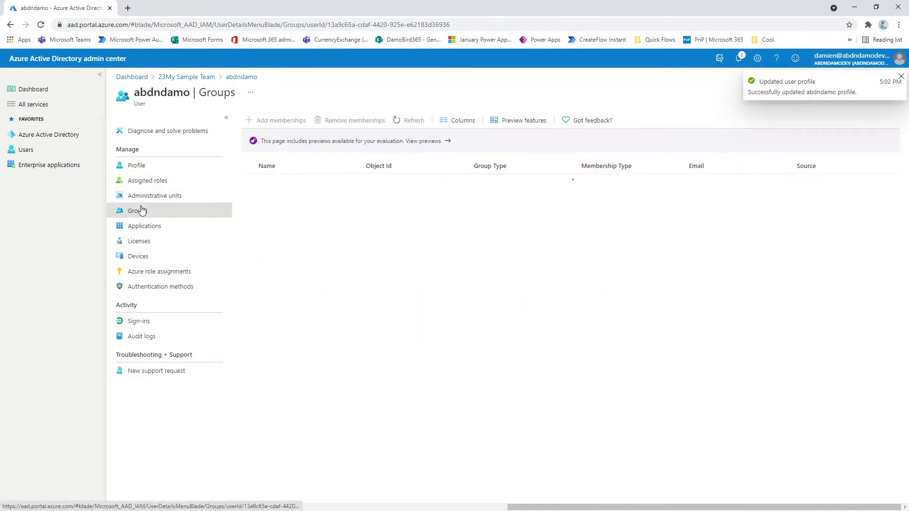
Step: Check 23My Sample Team's members, then load the complete All users list
click(307, 183)
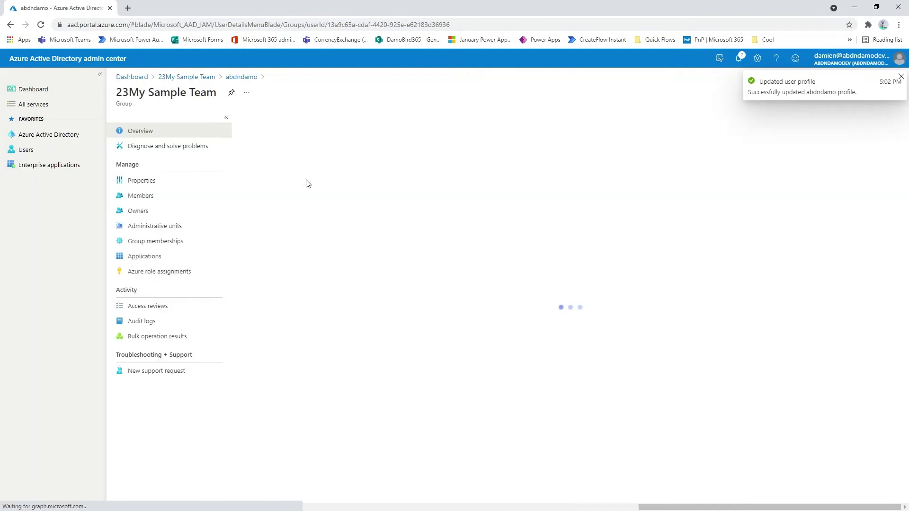
click(147, 199)
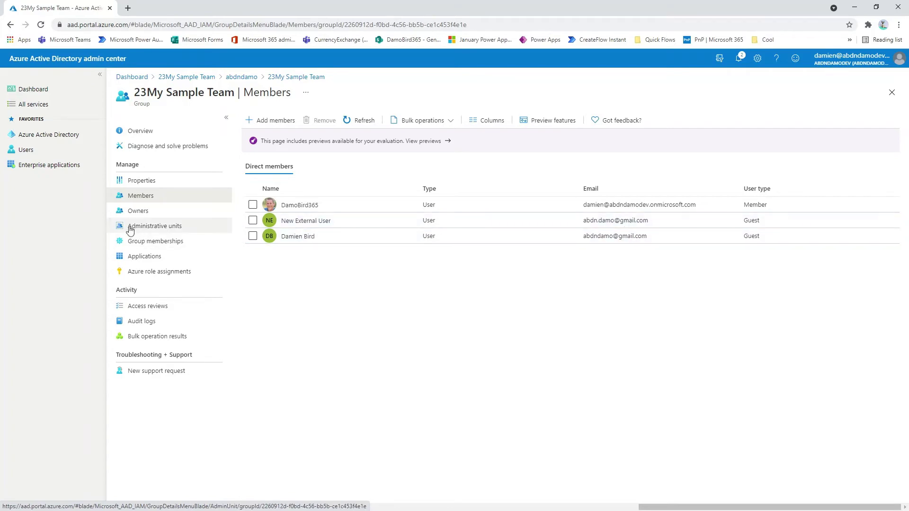
click(39, 152)
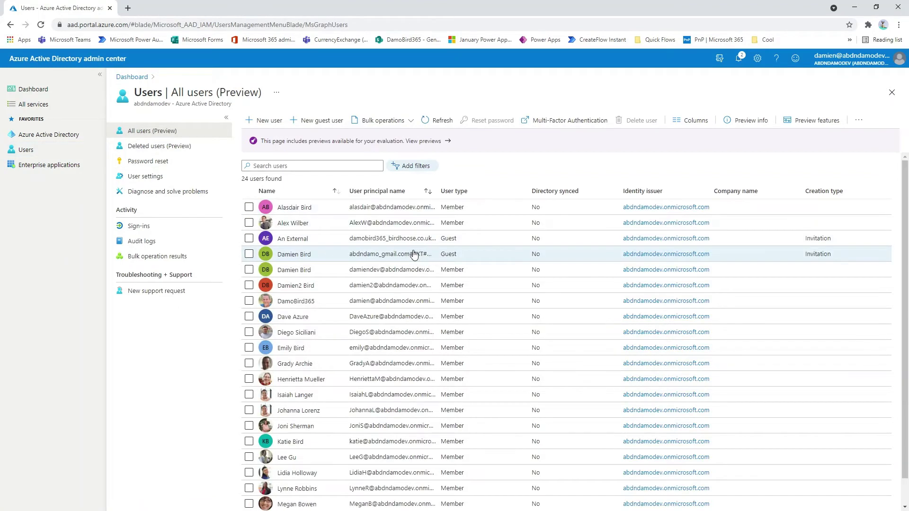
scroll(416, 259, down, 2)
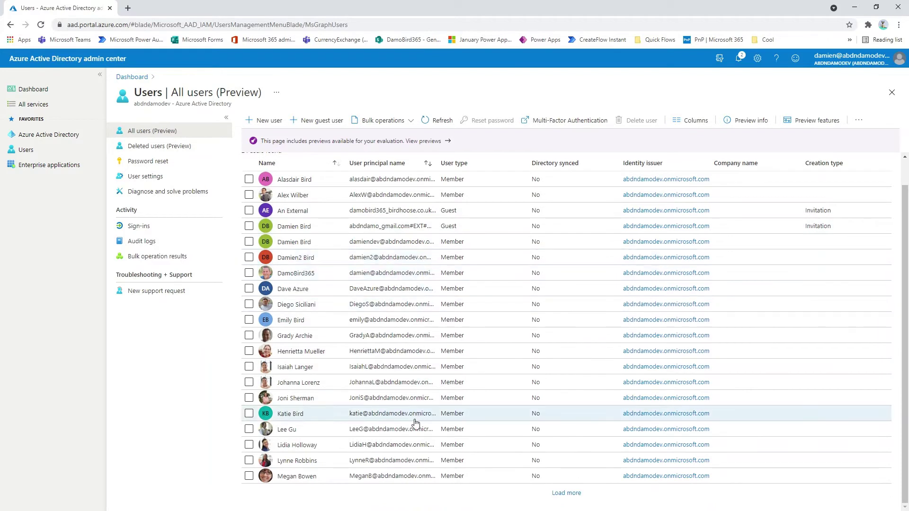
click(572, 495)
scroll(436, 491, down, 3)
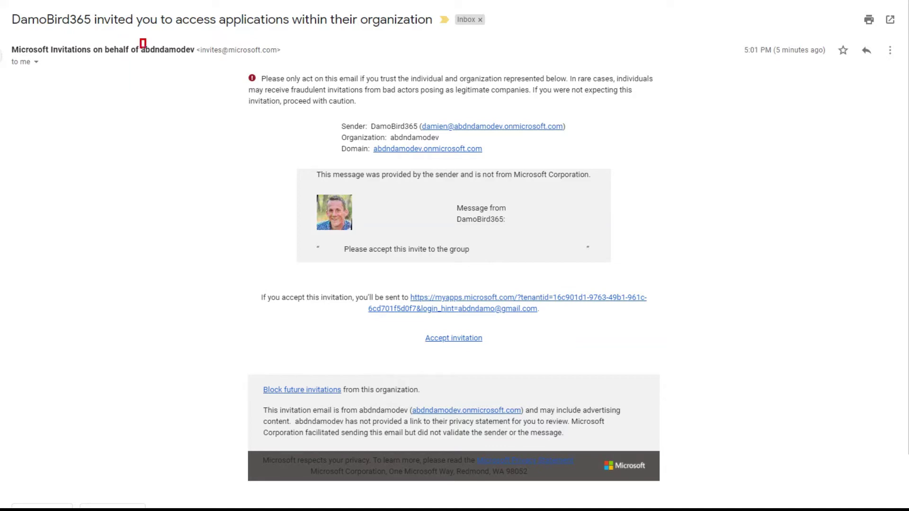
Step: Outline the organisation, inviter, personal message and accept link in the invitation email, then clear them
mouse_move(140, 39)
mouse_down()
mouse_move(206, 60)
mouse_move(195, 59)
mouse_up()
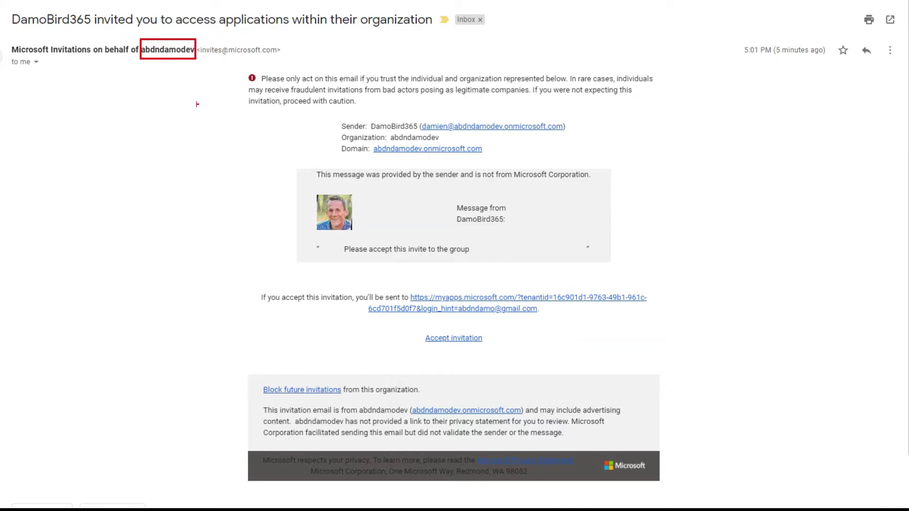
drag(7, 8, 92, 28)
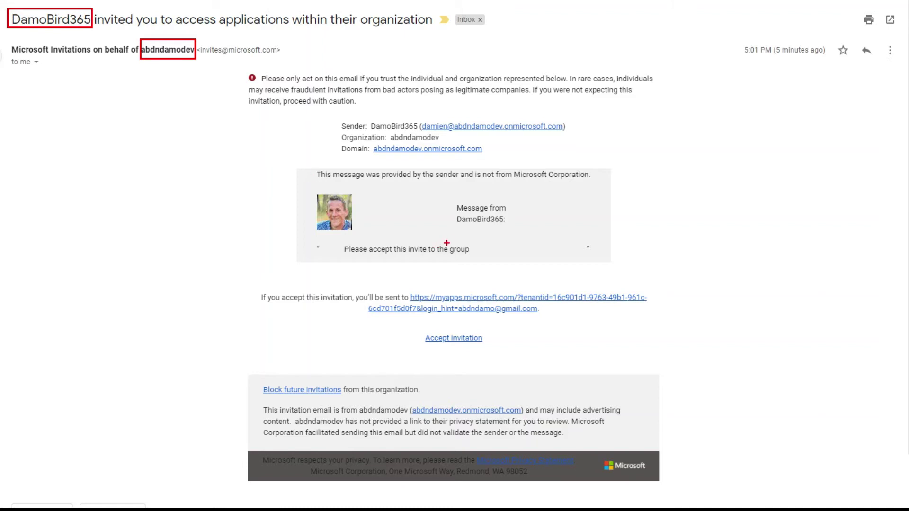
mouse_move(341, 239)
mouse_down()
mouse_move(359, 249)
mouse_move(473, 258)
mouse_up()
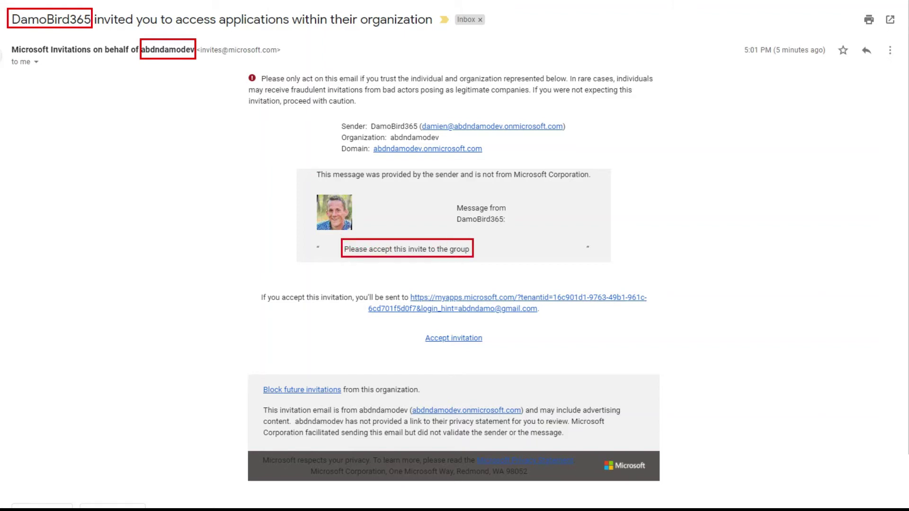
drag(413, 325, 498, 348)
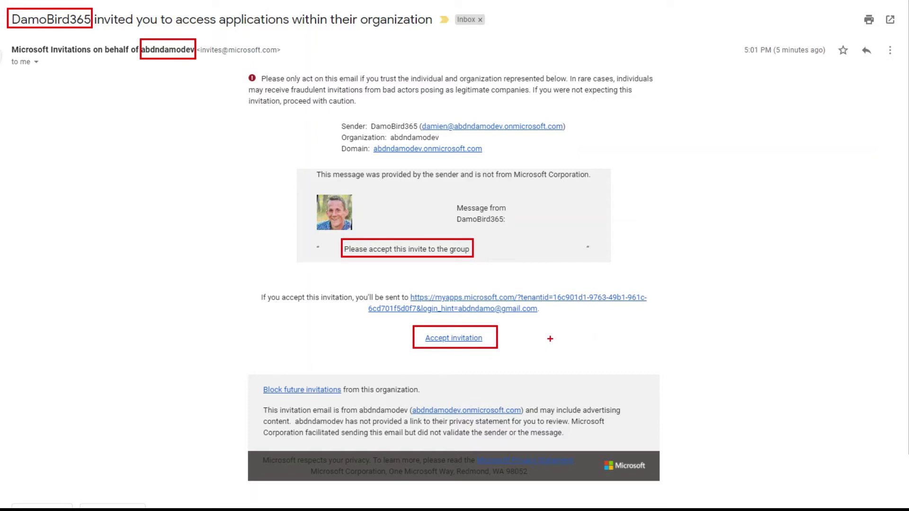
key(Escape)
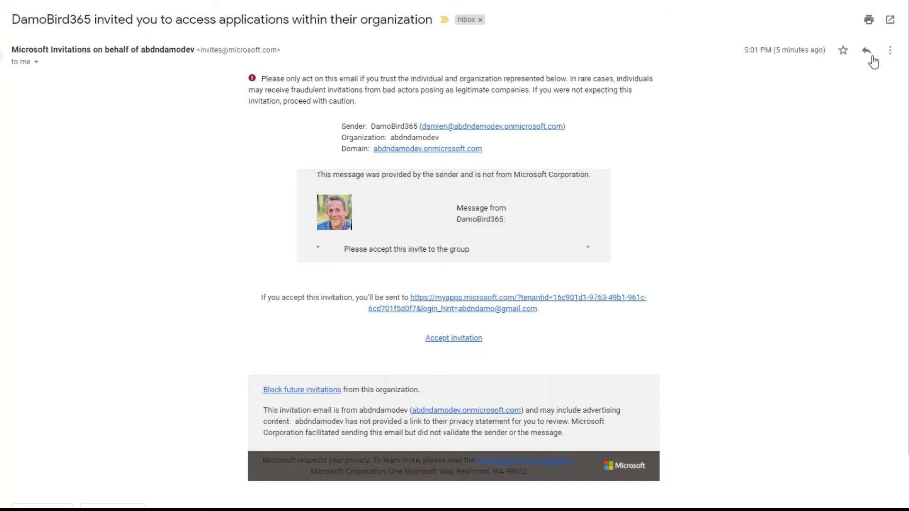
Step: Accept the invitation and approve the organisation's permission request
click(463, 339)
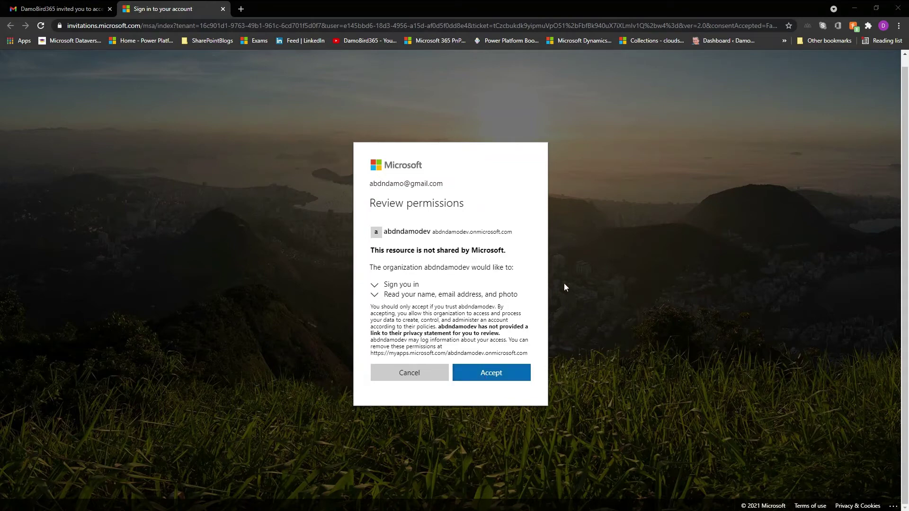
click(493, 374)
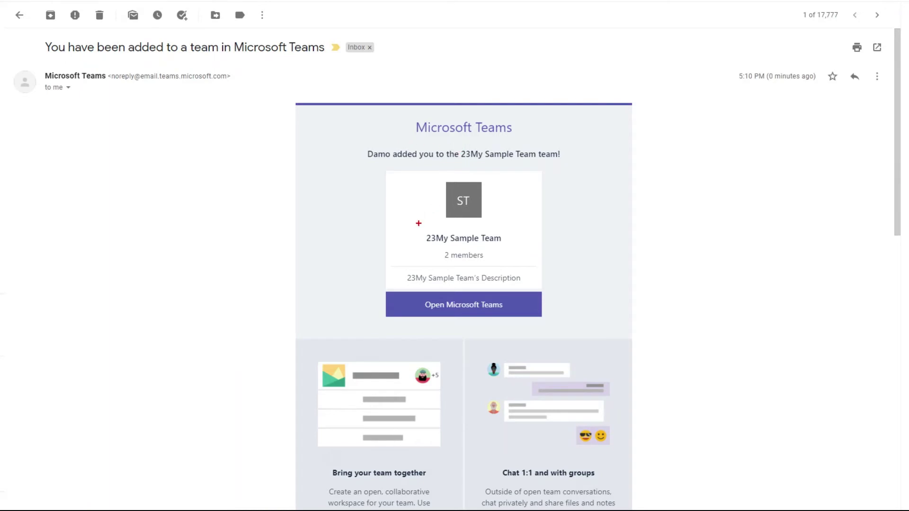
Step: Highlight the 23My Sample Team name and the Open Microsoft Teams link, then follow that link
drag(422, 230, 507, 247)
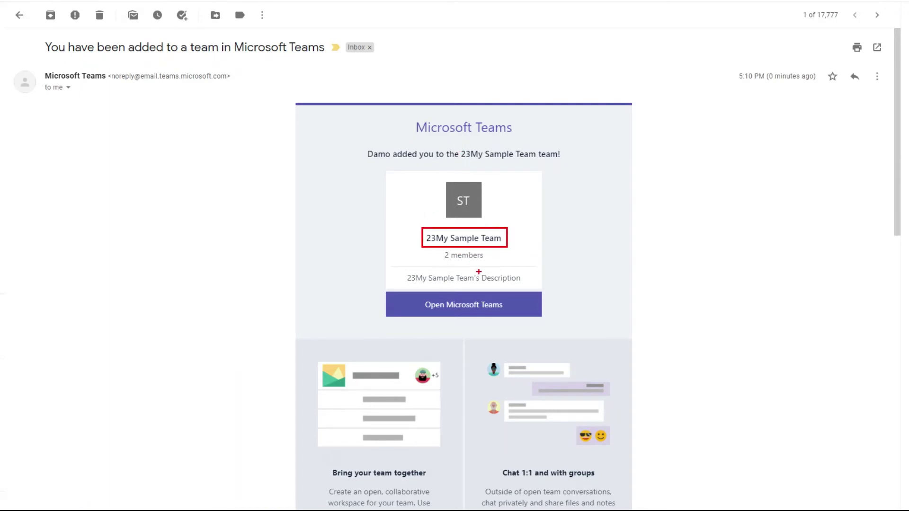
drag(379, 291, 548, 319)
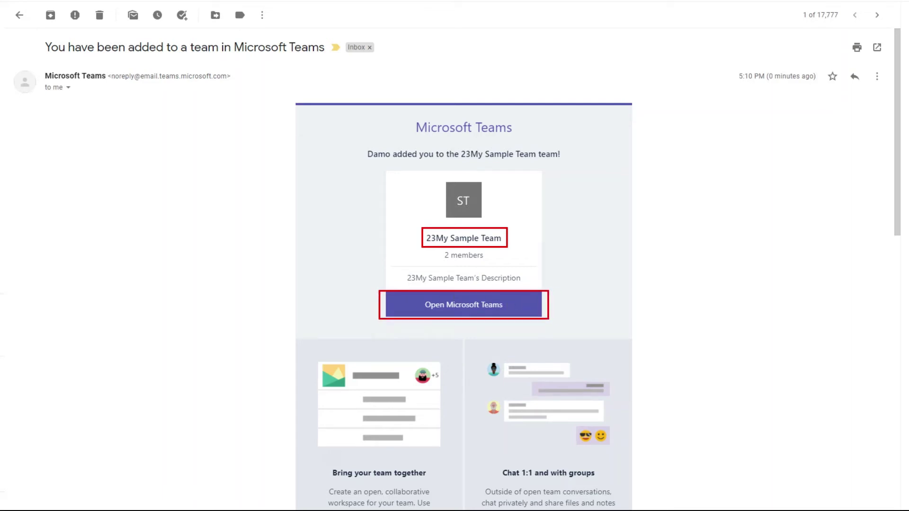
key(Escape)
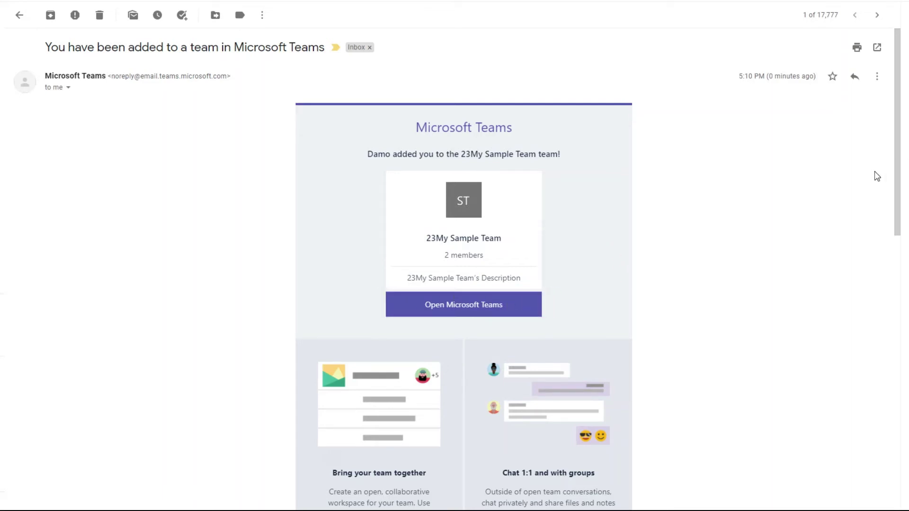
click(462, 307)
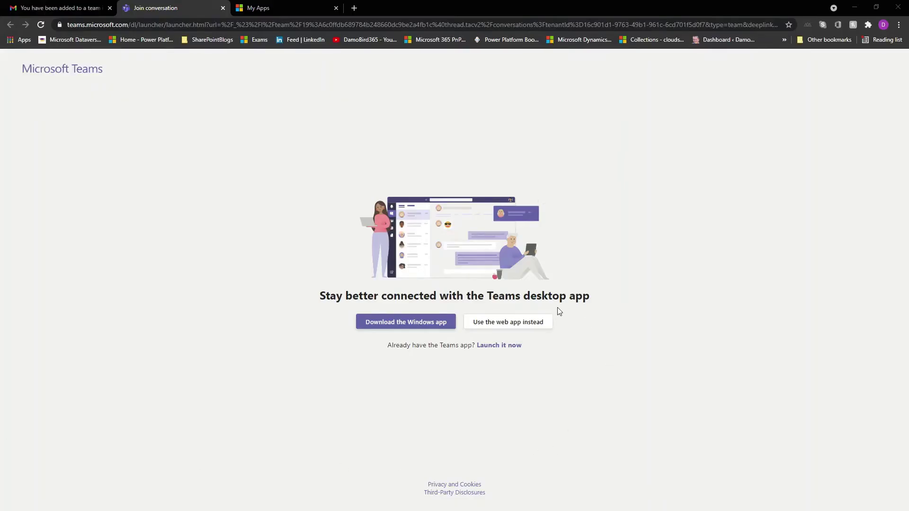
Step: Continue in the Teams web app and show the account list with the guest organisation and Personal
click(500, 326)
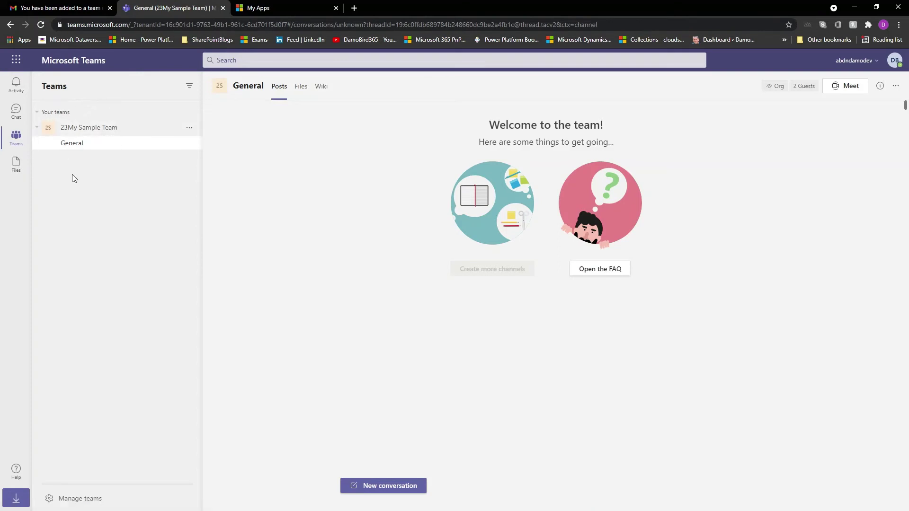
click(875, 61)
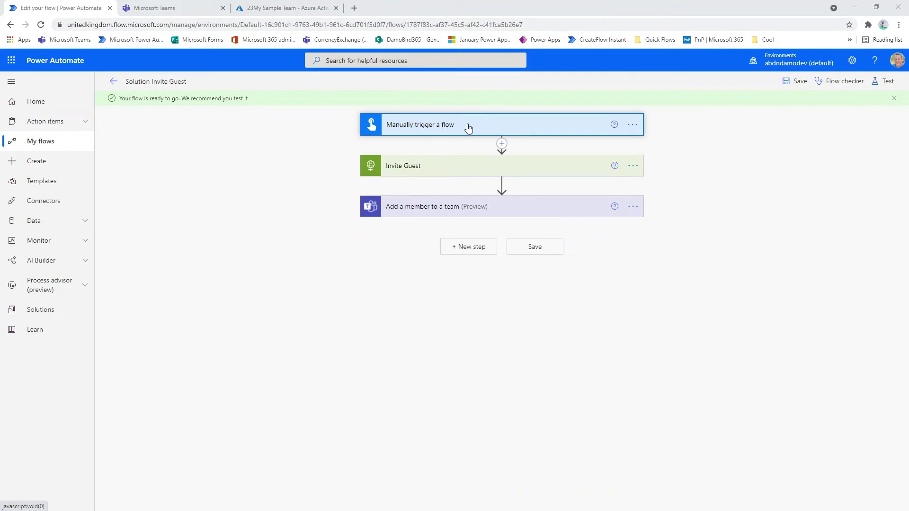
Step: Review the trigger's Email input, the Invite Guest request, and the Add a member to a team card
click(491, 127)
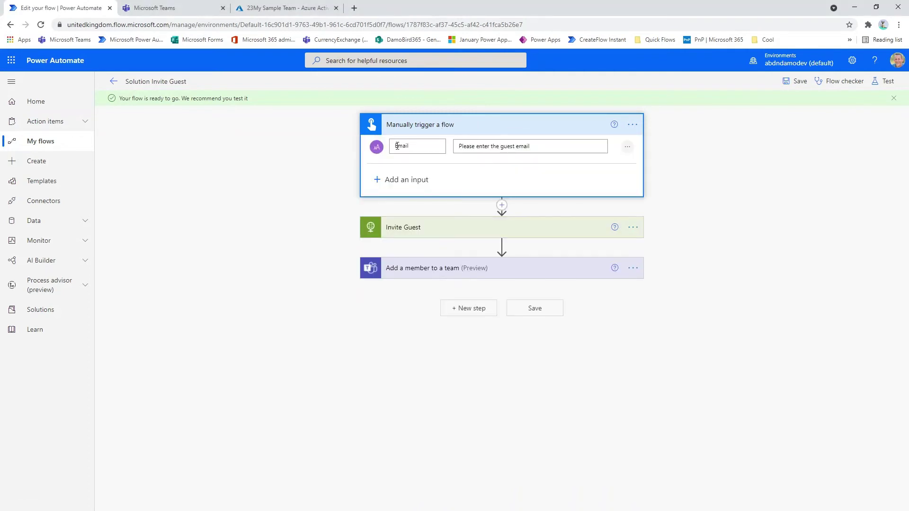
click(445, 125)
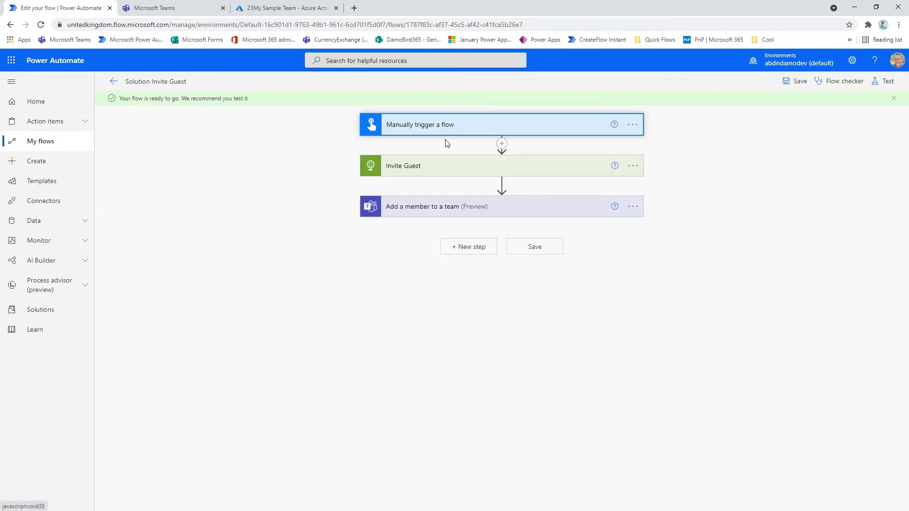
click(430, 172)
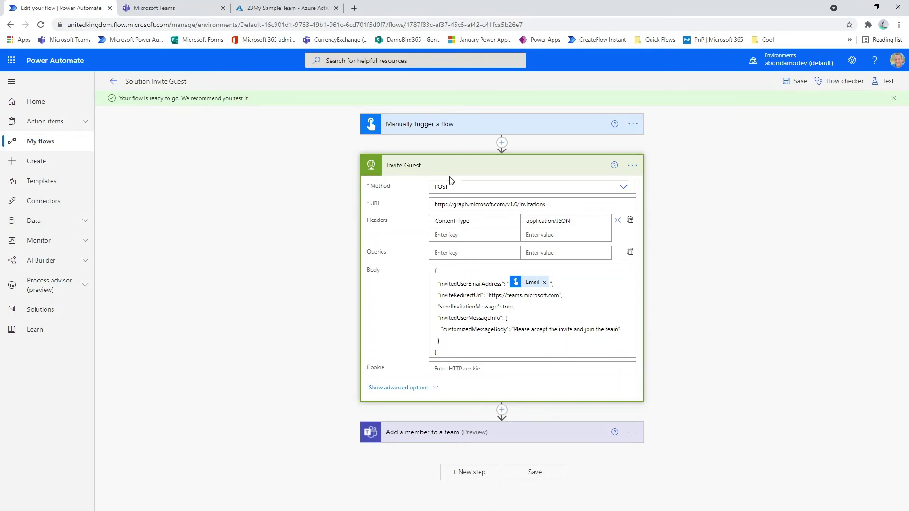
click(456, 167)
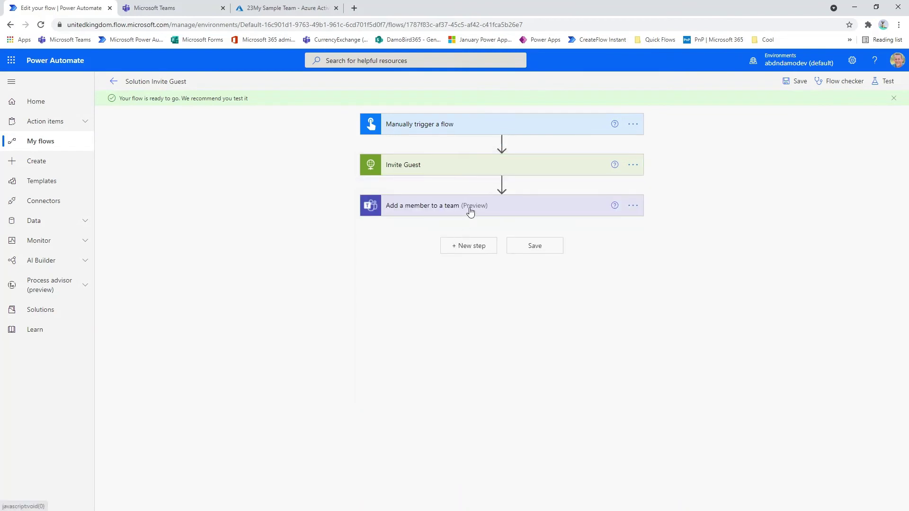
click(469, 207)
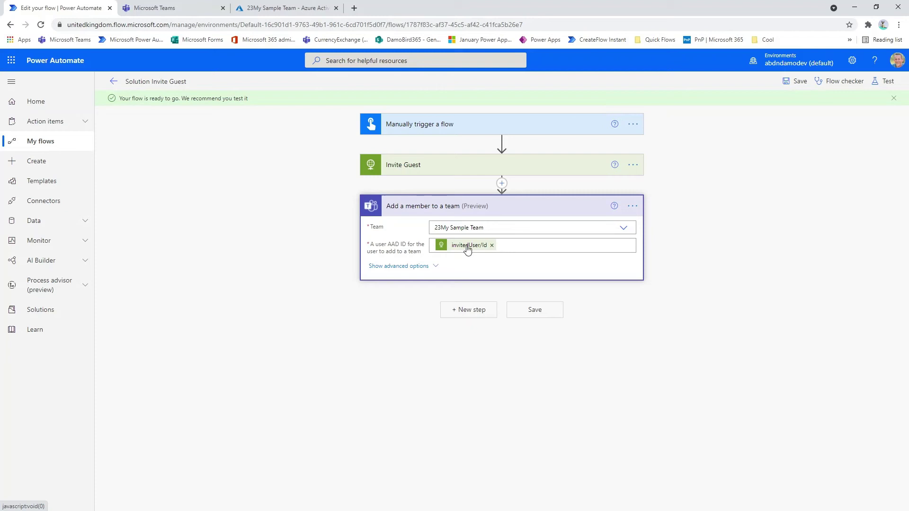
mouse_move(467, 248)
click(887, 82)
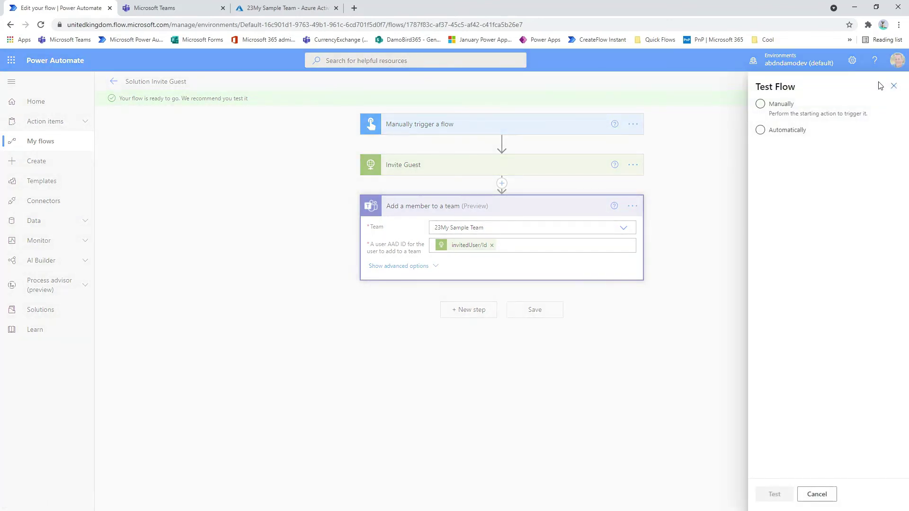
click(154, 10)
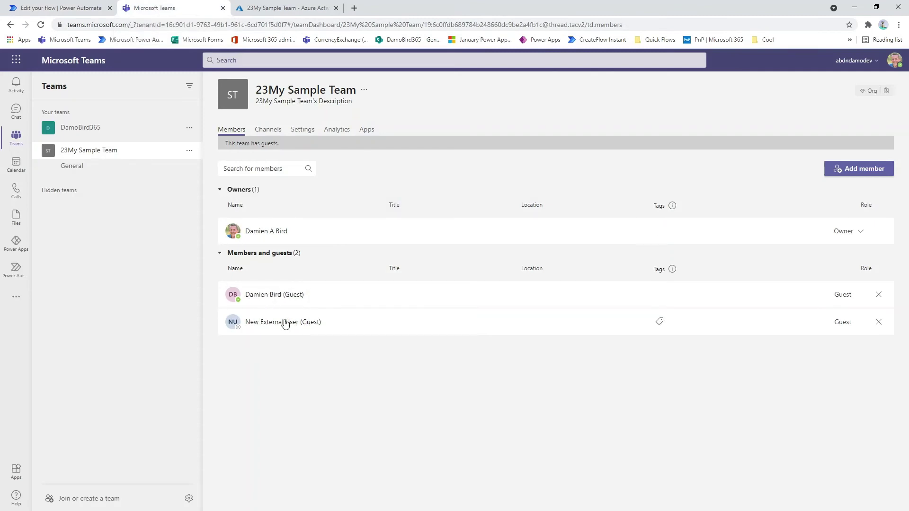
mouse_move(285, 324)
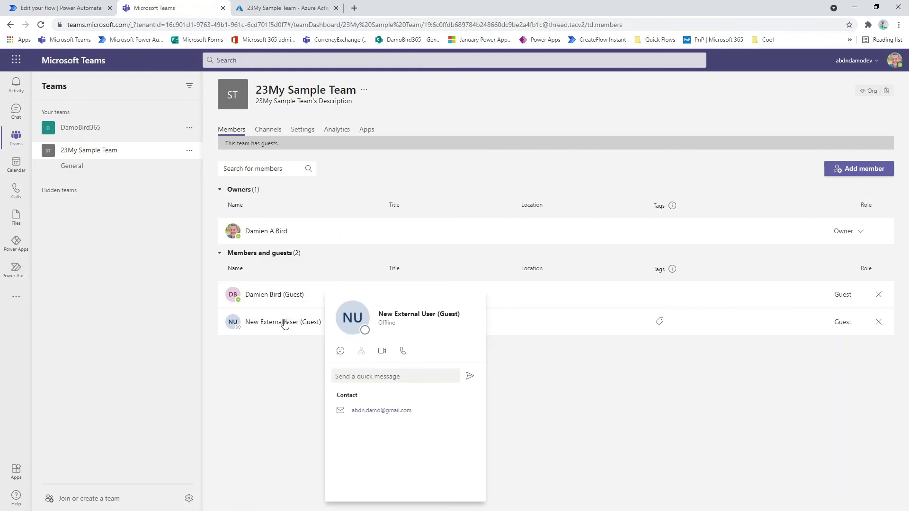
mouse_move(282, 298)
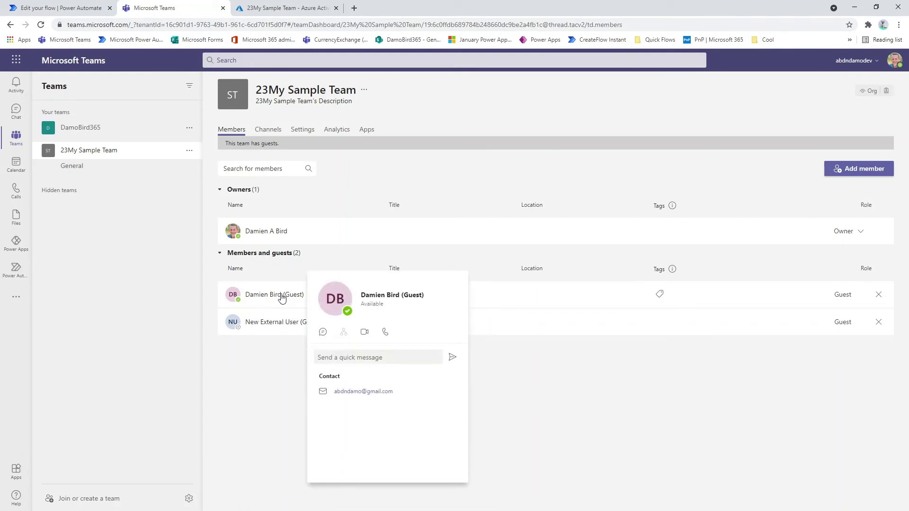
click(284, 8)
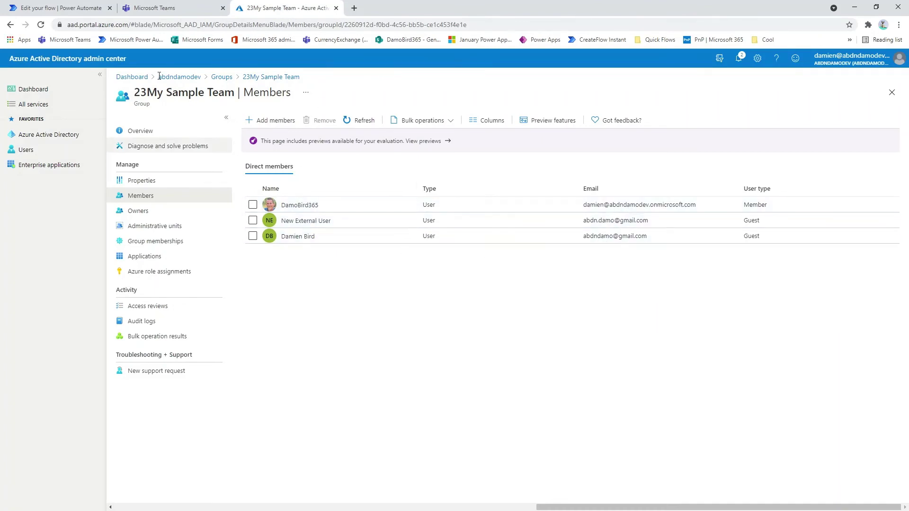
Step: Run a manual test of the flow with a new guest's e-mail address
click(42, 9)
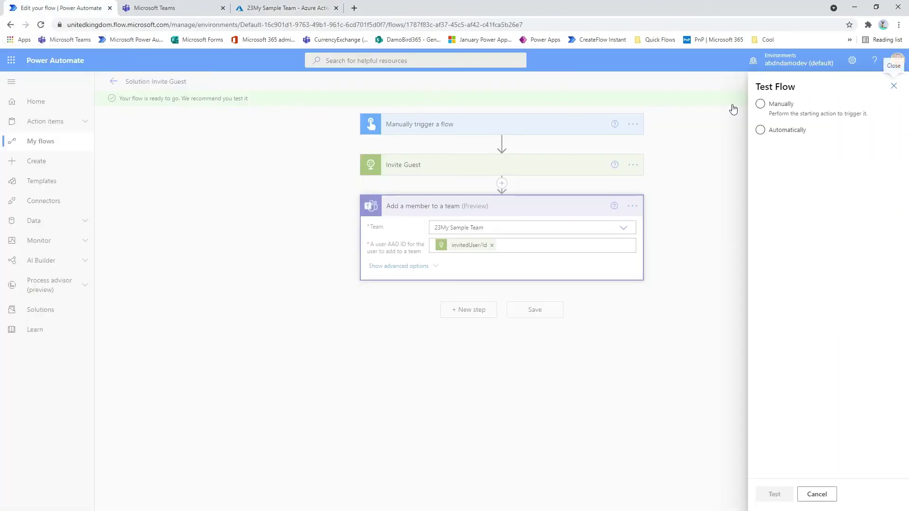
click(784, 107)
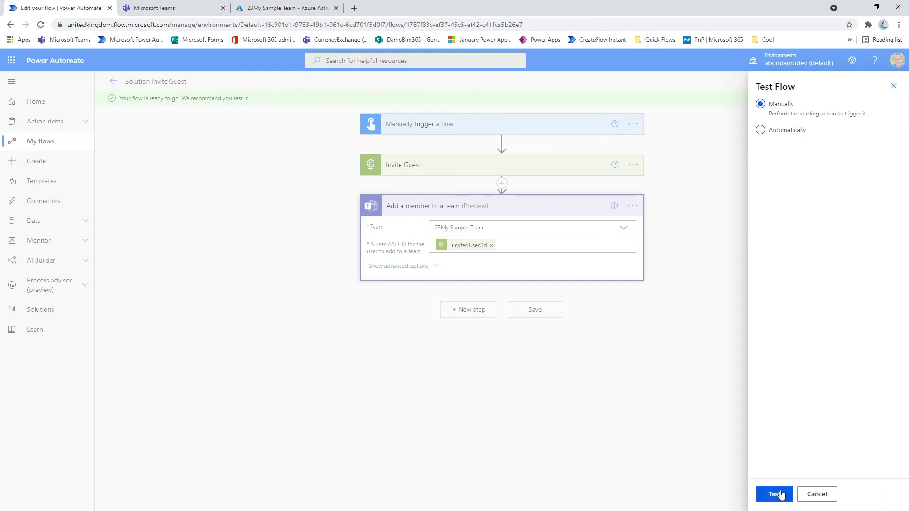
click(781, 495)
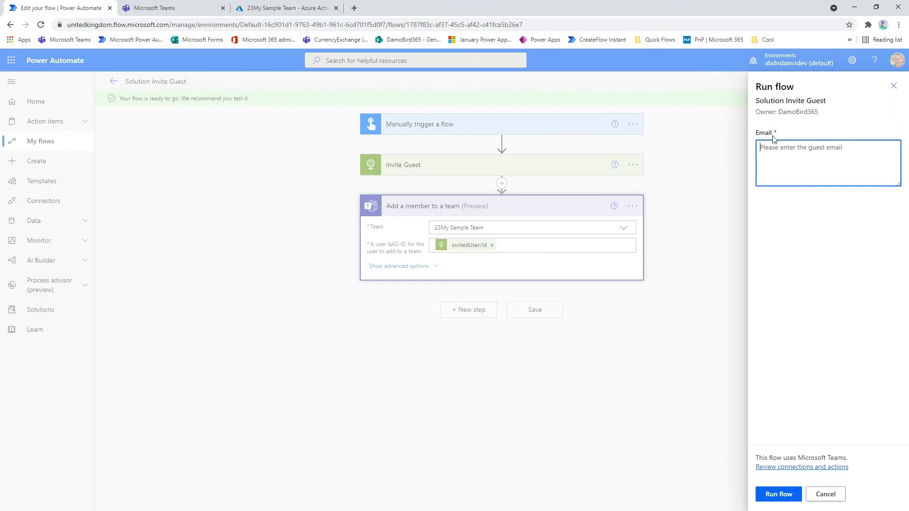
click(779, 495)
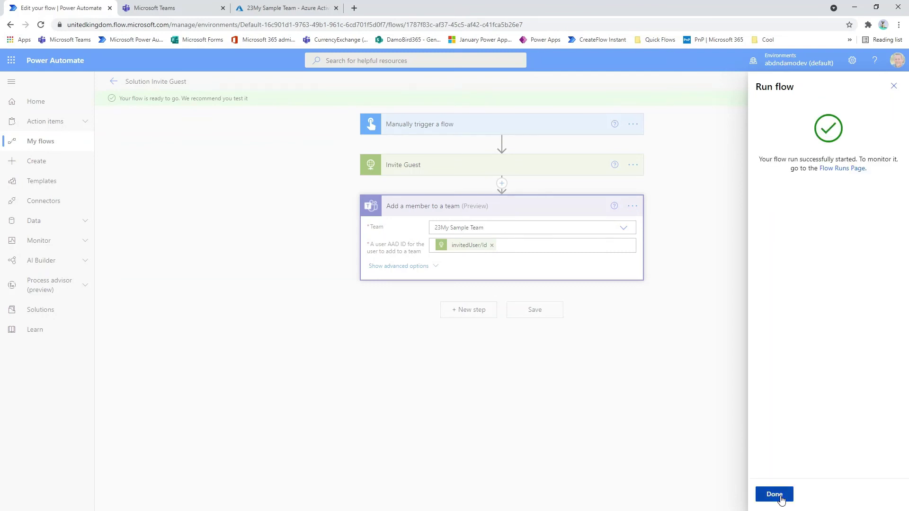
click(774, 494)
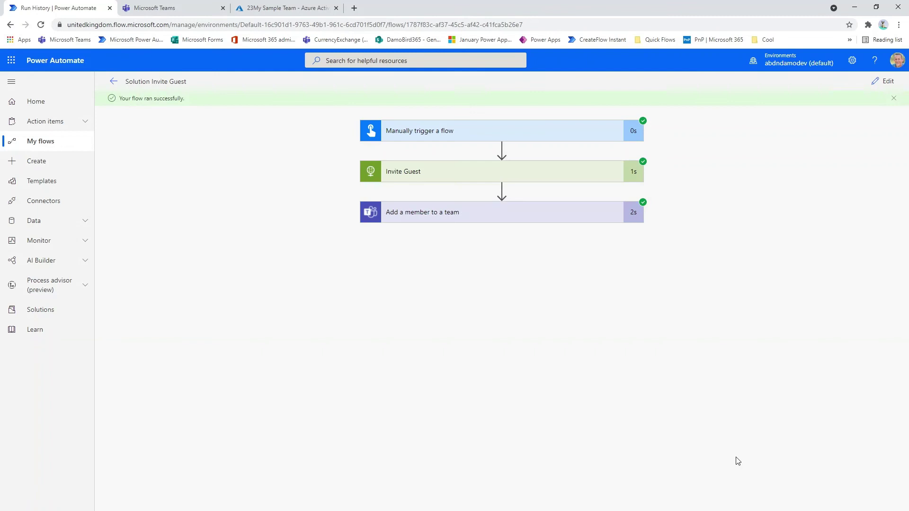
Step: Inspect the Invite Guest and Add a member to a team outputs of the successful run
click(523, 174)
scroll(482, 309, down, 1)
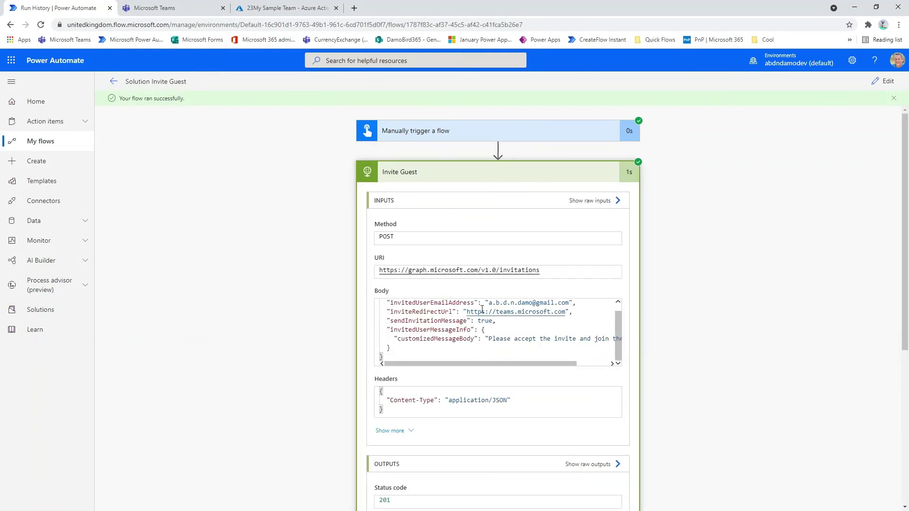
scroll(518, 313, down, 5)
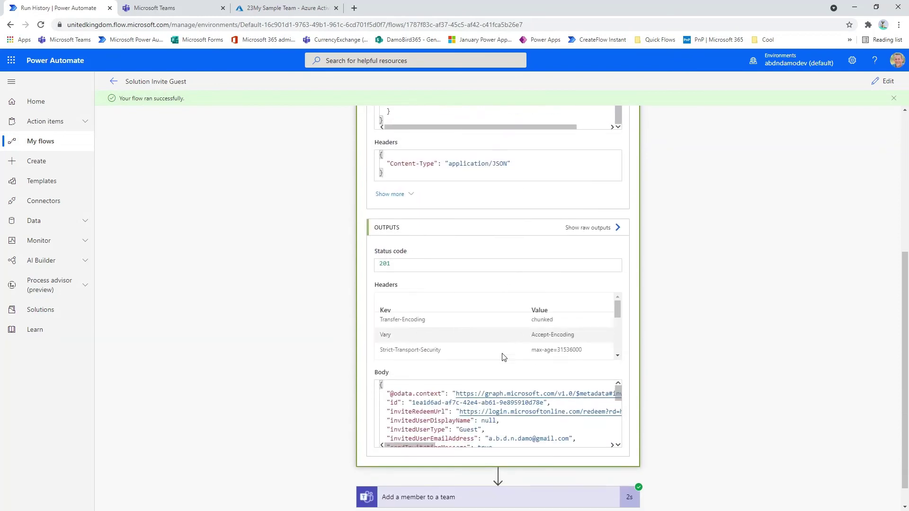
scroll(502, 417, down, 5)
click(474, 472)
scroll(473, 461, down, 5)
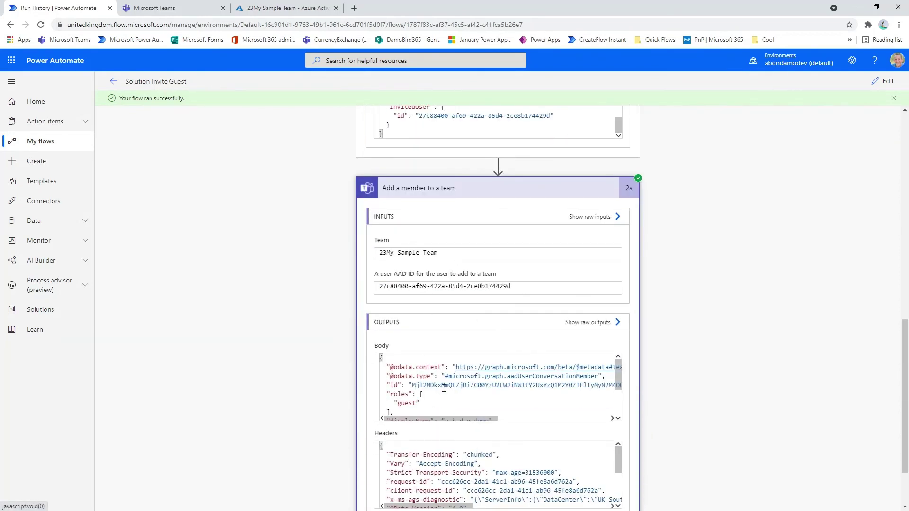
click(189, 13)
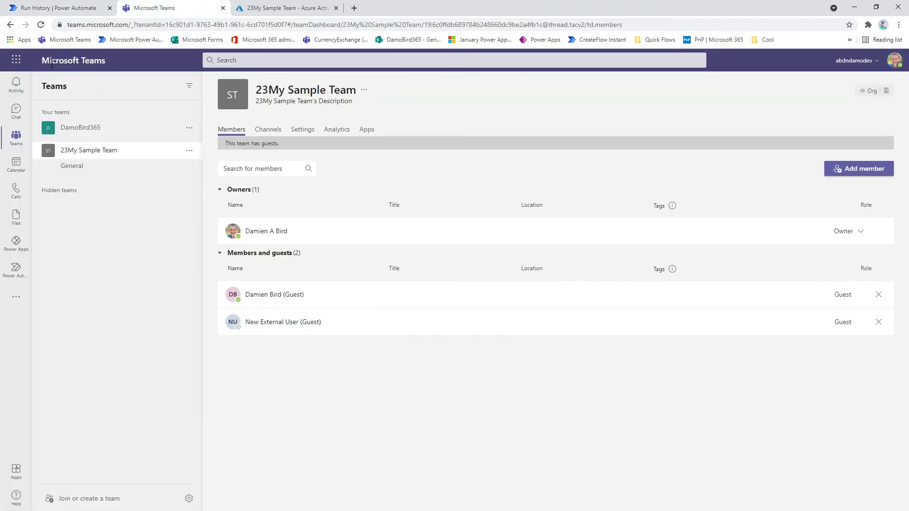
Step: Reload 23My Sample Team in Teams and expand Members and guests to see the new guest
click(41, 25)
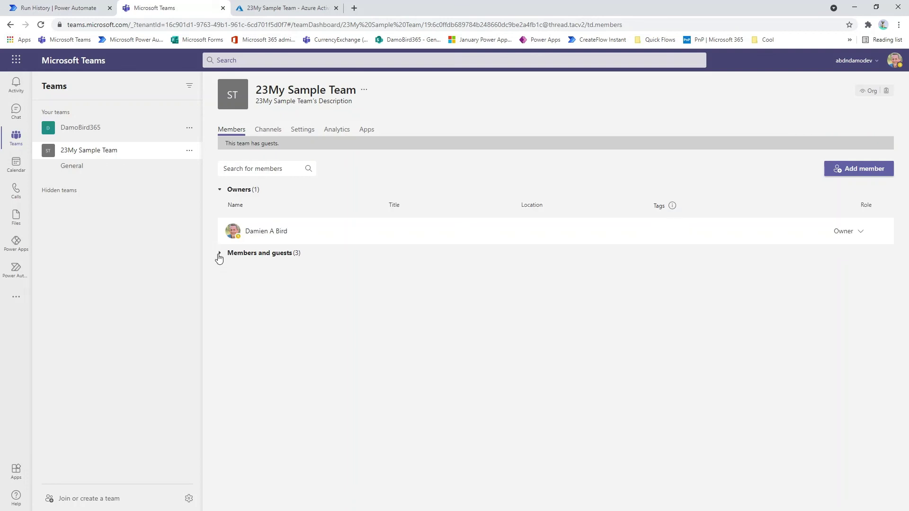
click(219, 254)
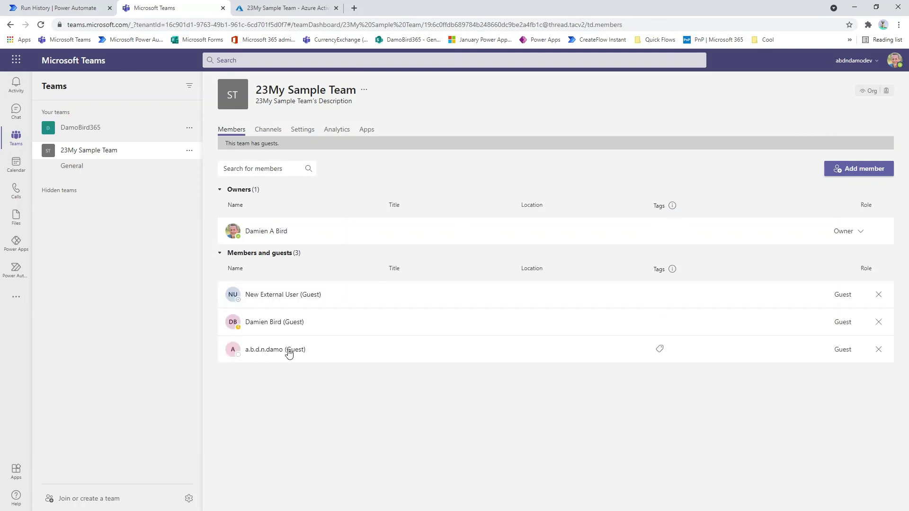
Step: Refresh the 23My Sample Team Members page in Azure AD to show four direct members
click(273, 7)
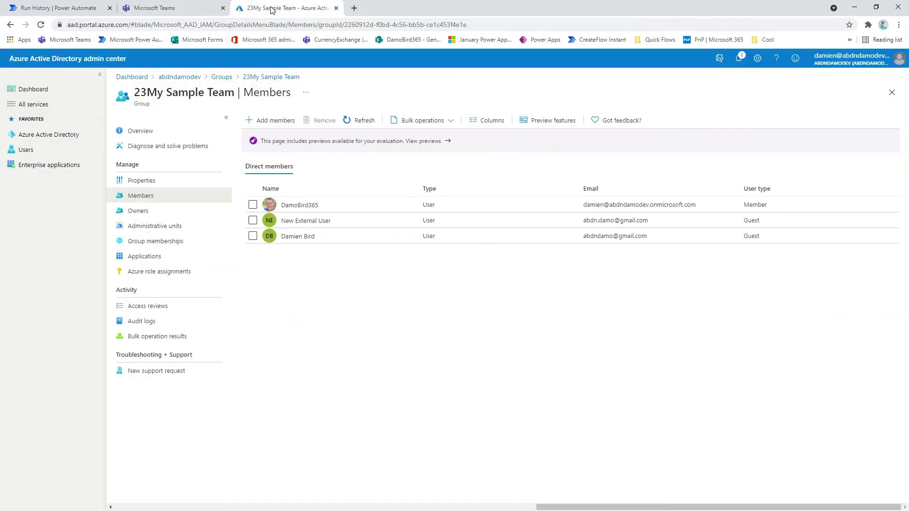
click(364, 120)
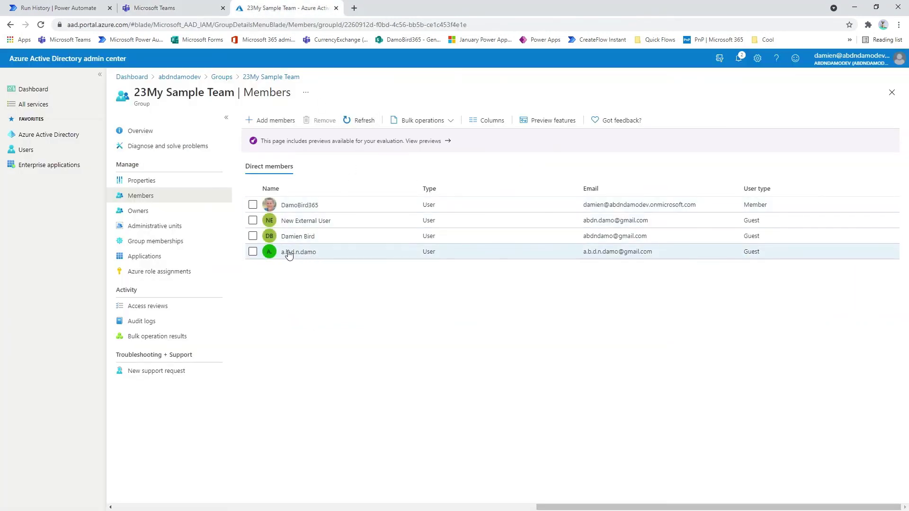